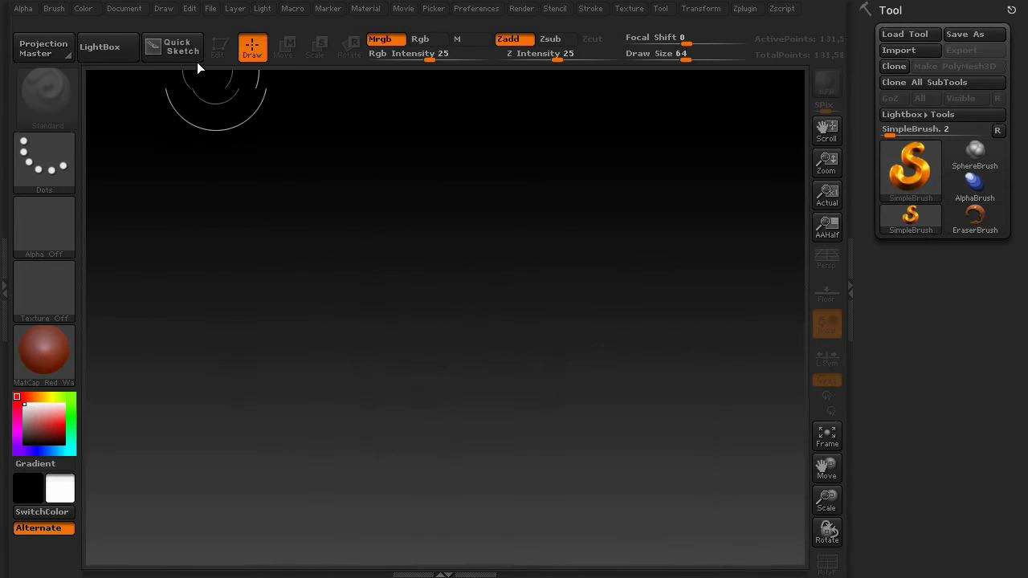
Turn off the document's proportion constraint and resize it to 500 wide by 500 high
{"action": "left_click", "coordinate": [122, 9]}
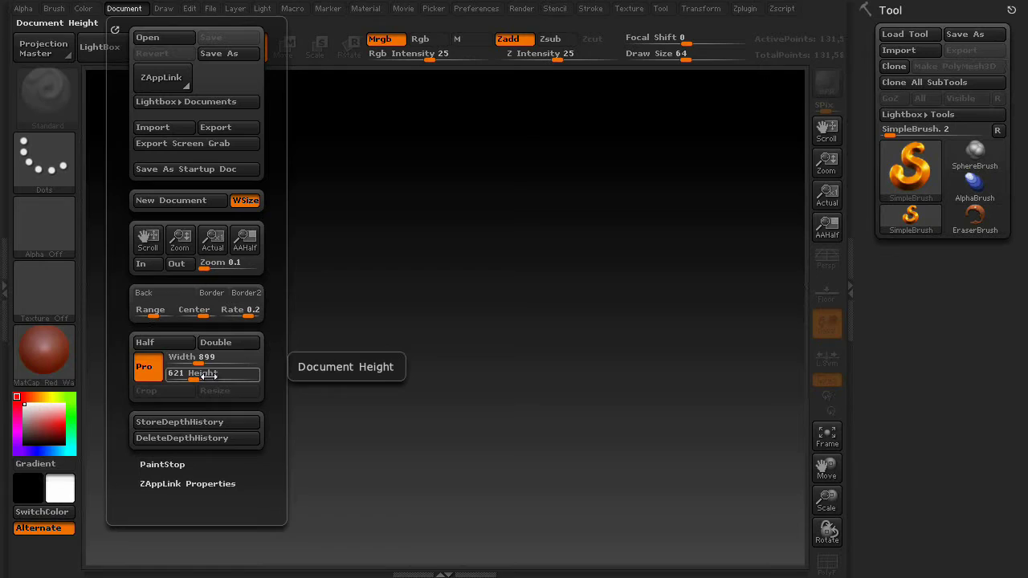
{"action": "left_click", "coordinate": [153, 370]}
{"action": "left_click", "coordinate": [191, 357]}
{"action": "type", "text": "666"}
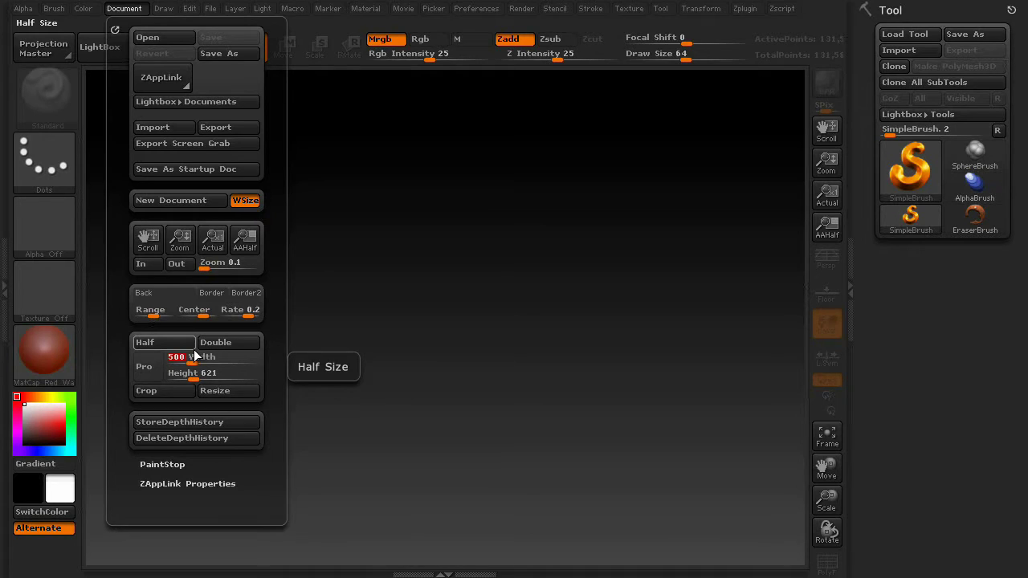
{"action": "left_click", "coordinate": [202, 373]}
{"action": "type", "text": "1742"}
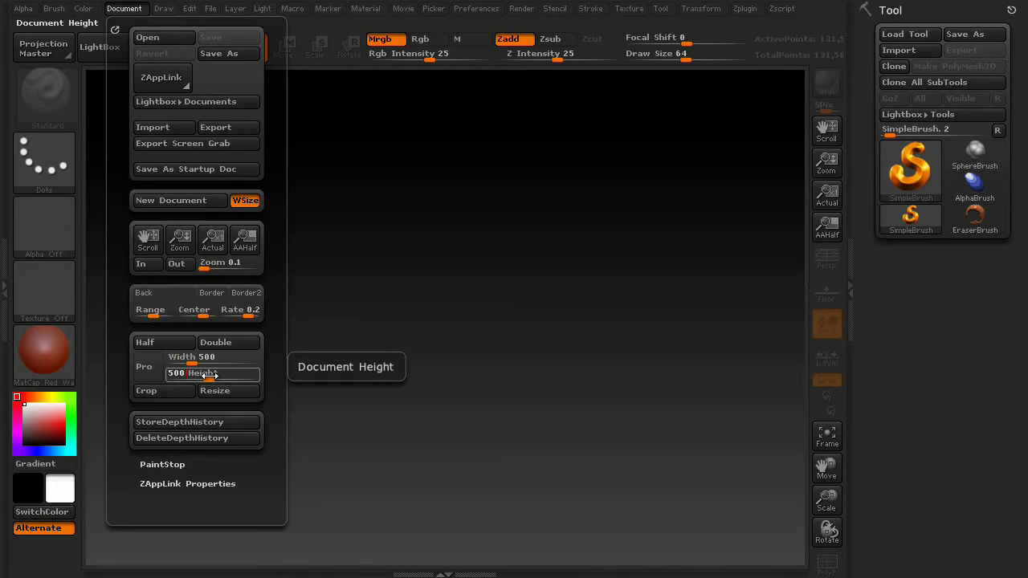
{"action": "key", "text": "Return"}
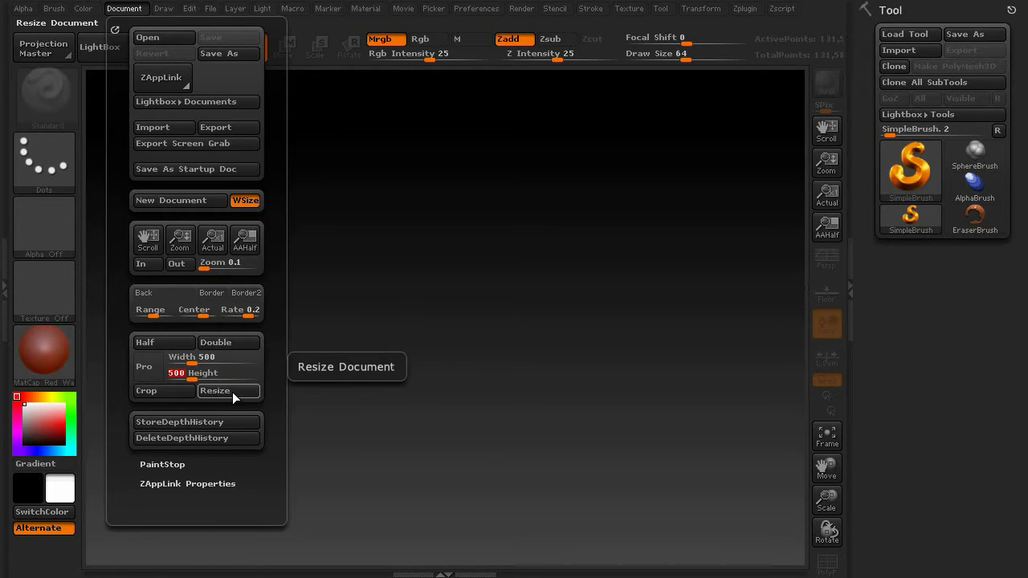
{"action": "left_click", "coordinate": [232, 392]}
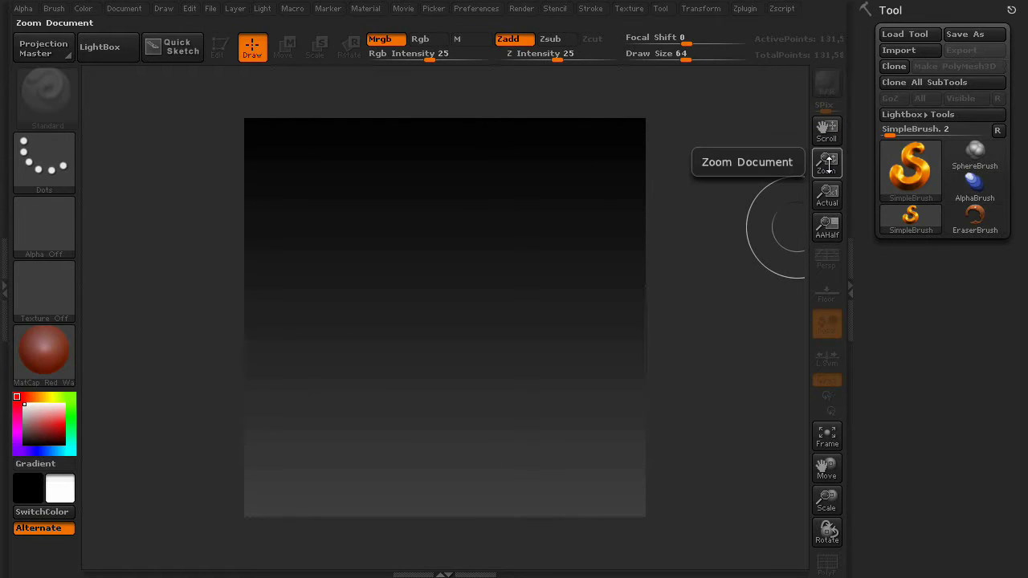
Draw a Plane3D on the canvas in Edit mode and convert it to a PolyMesh3D
{"action": "left_click_drag", "start_coordinate": [827, 164], "coordinate": [829, 172]}
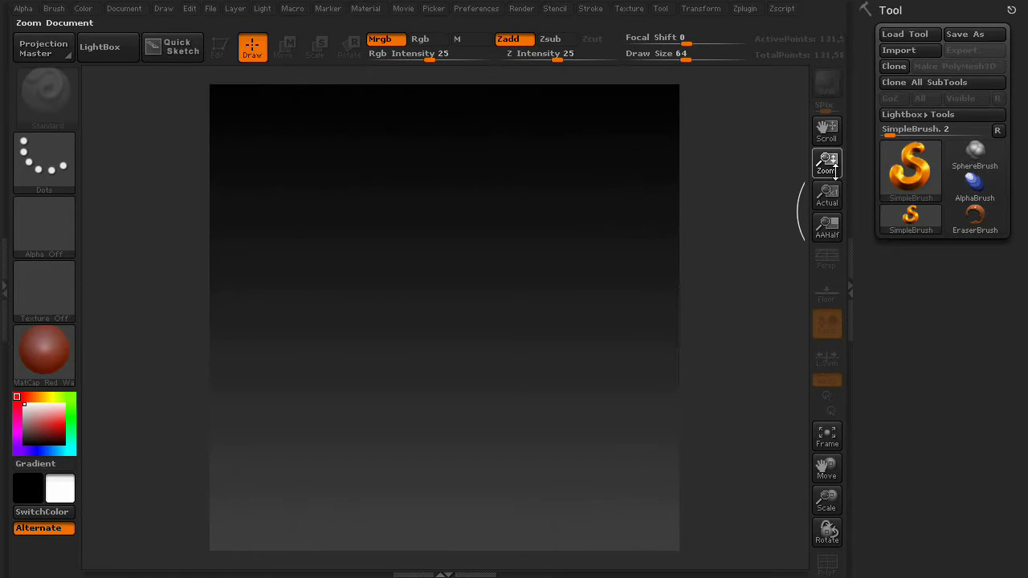
{"action": "left_click", "coordinate": [914, 158]}
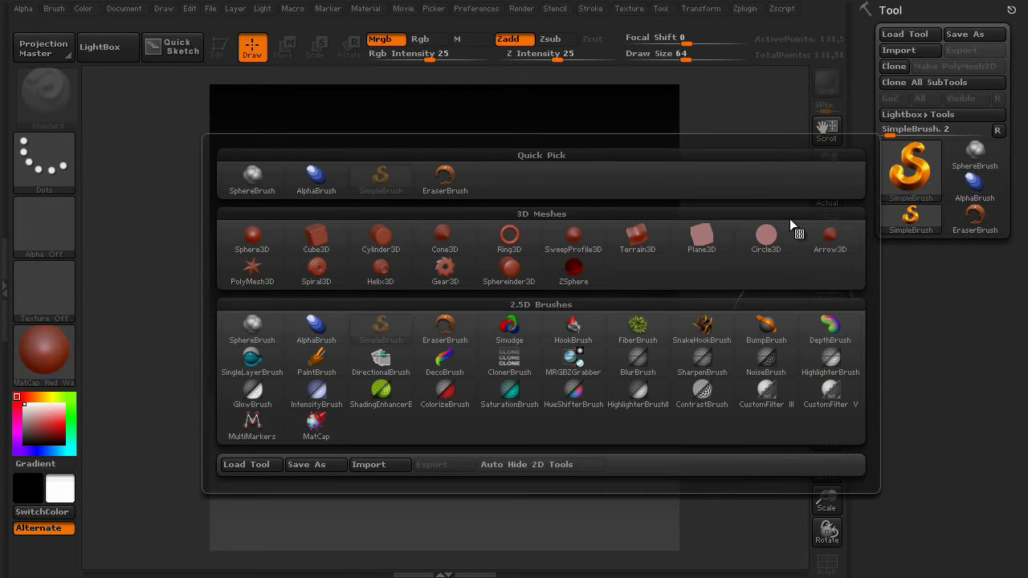
{"action": "left_click", "coordinate": [709, 236]}
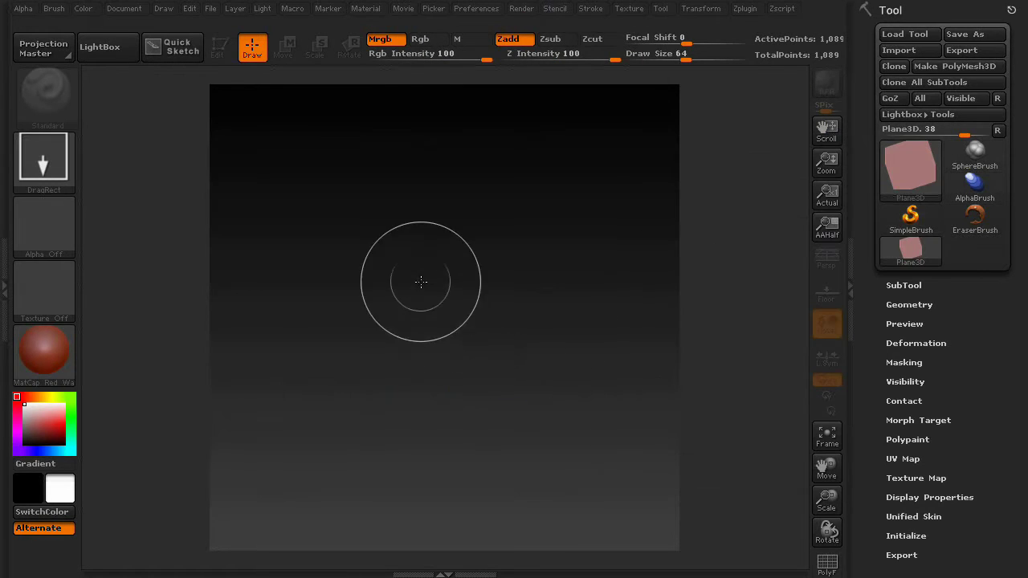
{"action": "mouse_move", "coordinate": [421, 281]}
{"action": "left_mouse_down"}
{"action": "mouse_move", "coordinate": [405, 518]}
{"action": "mouse_move", "coordinate": [422, 522]}
{"action": "left_mouse_up"}
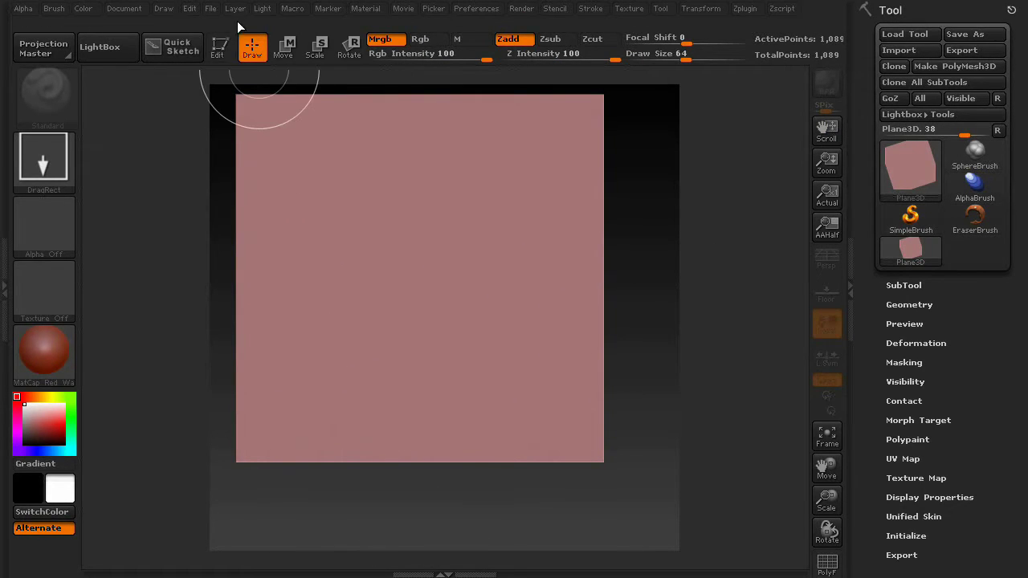
{"action": "left_click", "coordinate": [220, 46]}
{"action": "left_click", "coordinate": [988, 67]}
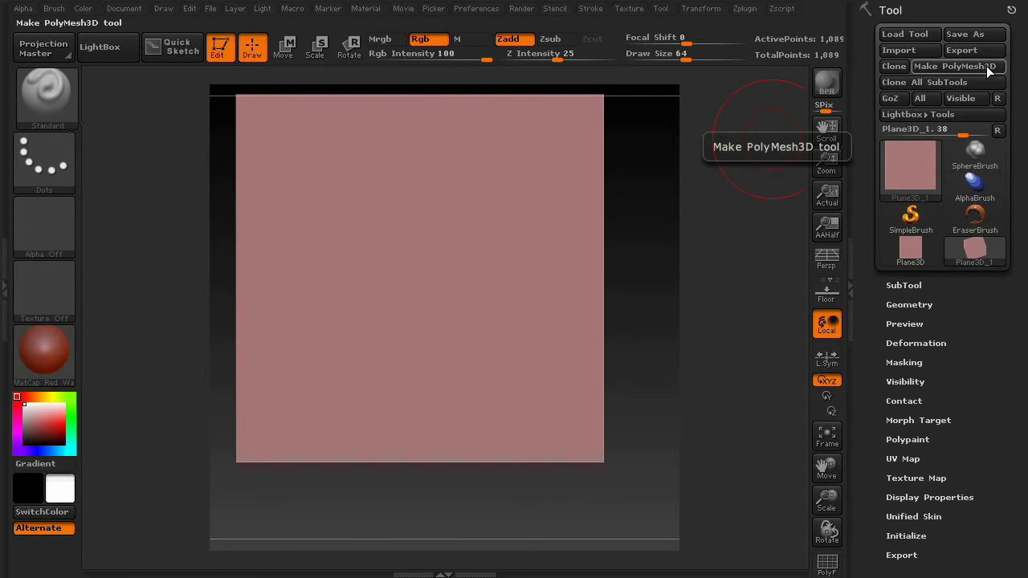
{"action": "left_click", "coordinate": [987, 67]}
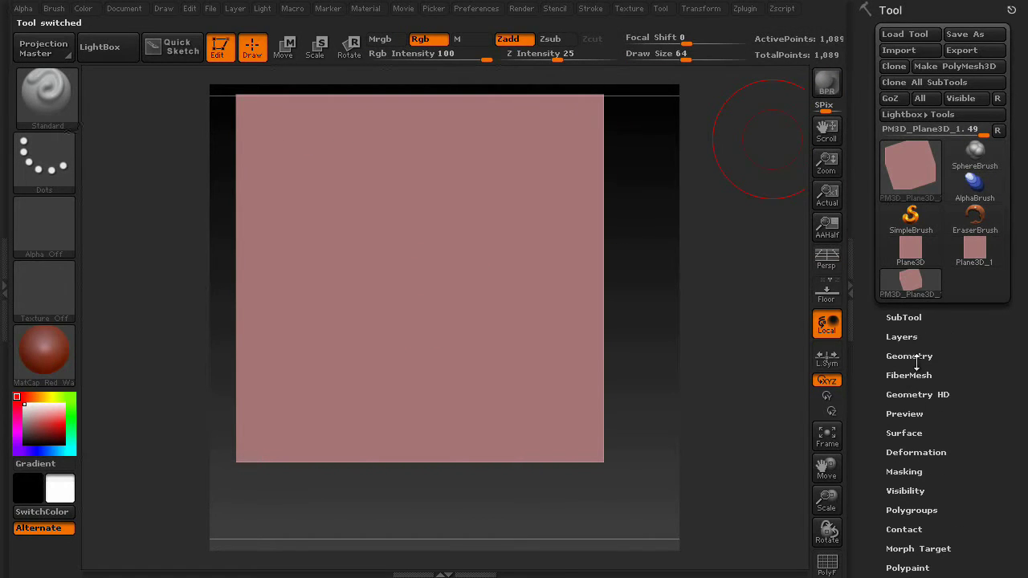
Subdivide the plane to SDiv level 5 with the Smt smoothing modifier turned off, and frame it
{"action": "left_click", "coordinate": [901, 354]}
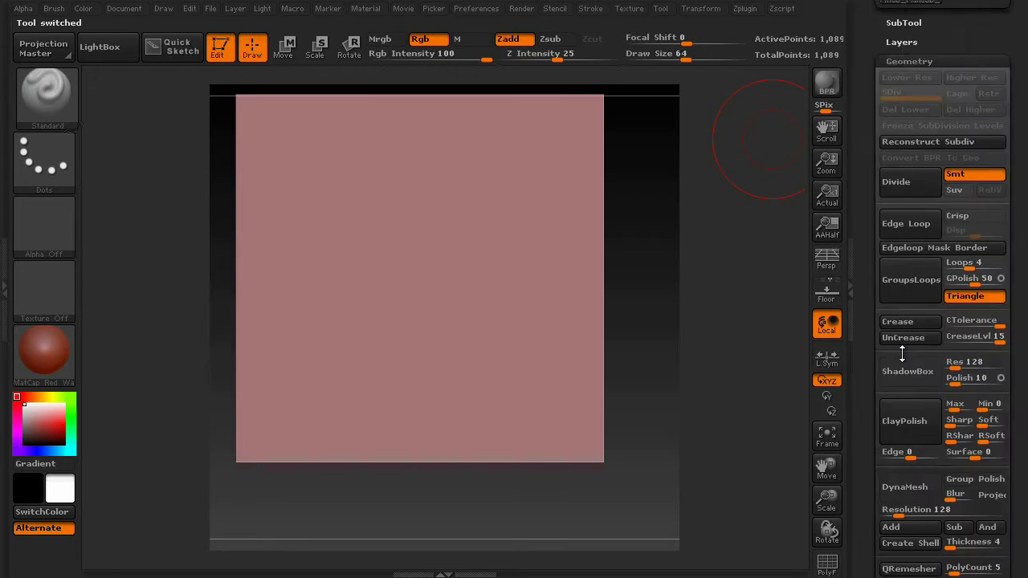
{"action": "left_click_drag", "start_coordinate": [866, 180], "coordinate": [874, 275]}
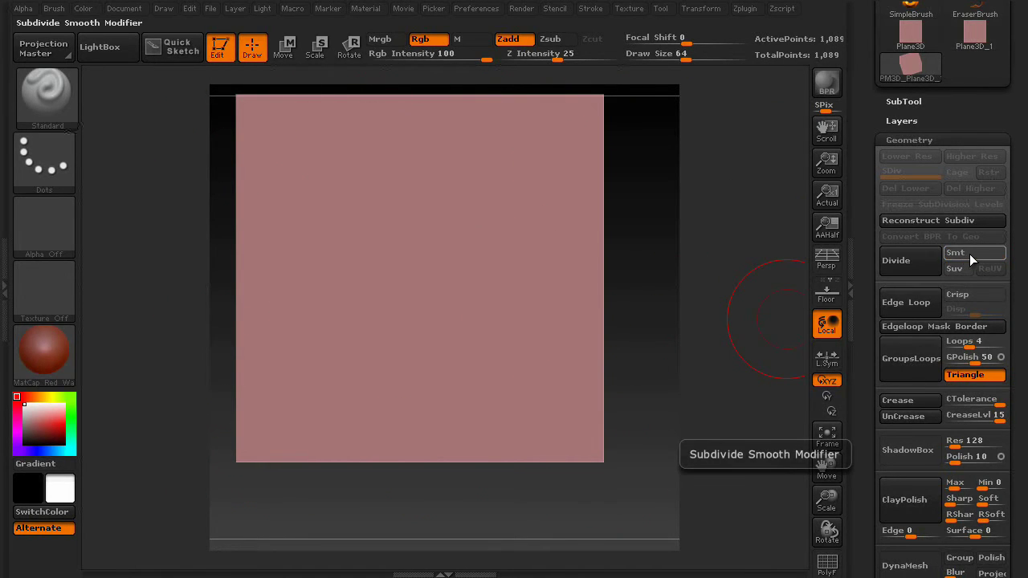
{"action": "left_click", "coordinate": [923, 259]}
{"action": "left_click", "coordinate": [923, 259]}
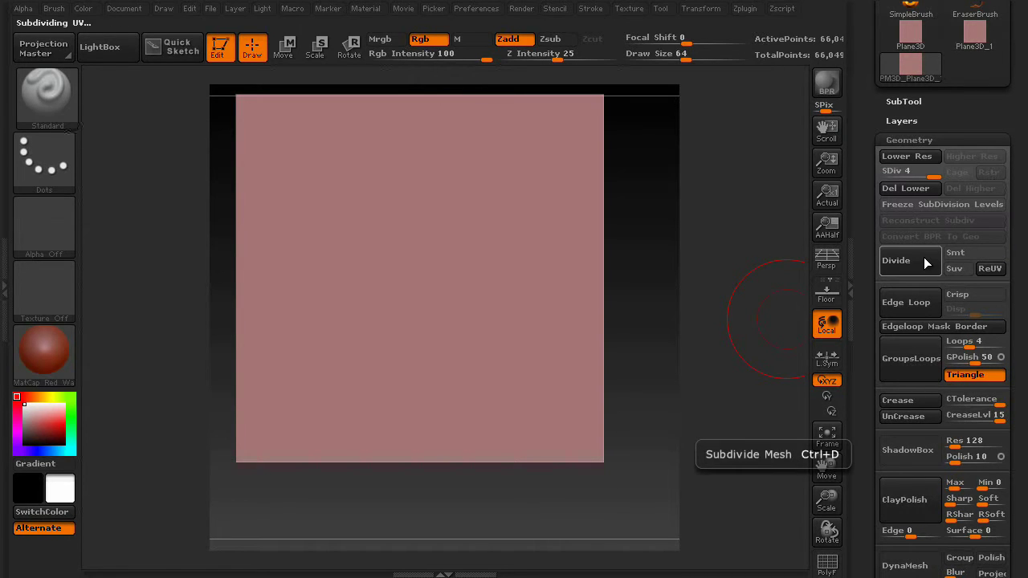
{"action": "key", "text": "ctrl+d"}
{"action": "key", "text": "ctrl+d"}
{"action": "key", "text": "f"}
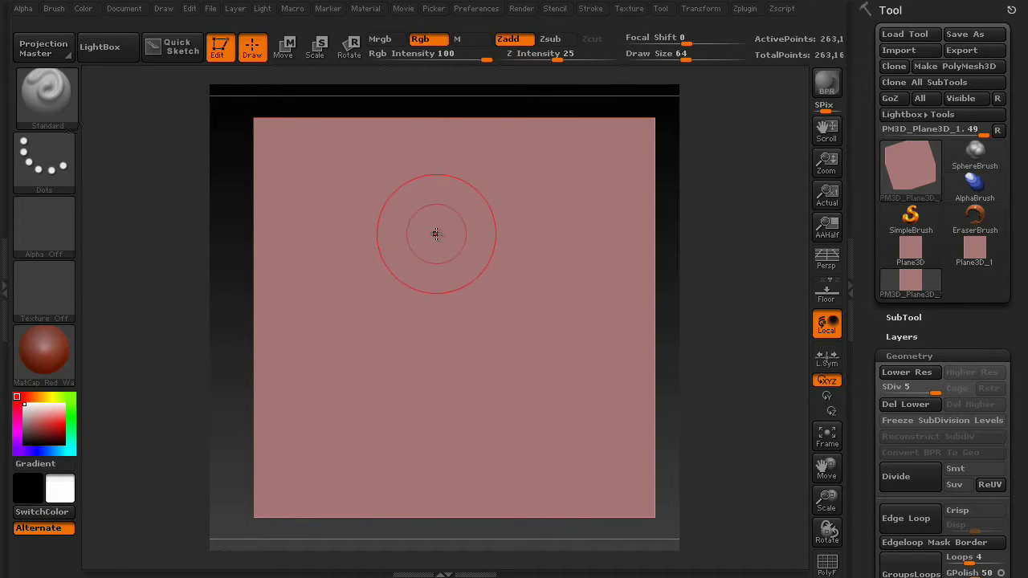
{"action": "mouse_move", "coordinate": [437, 231]}
{"action": "left_mouse_down"}
{"action": "mouse_move", "coordinate": [482, 321]}
{"action": "mouse_move", "coordinate": [442, 433]}
{"action": "mouse_move", "coordinate": [453, 450]}
{"action": "left_mouse_up"}
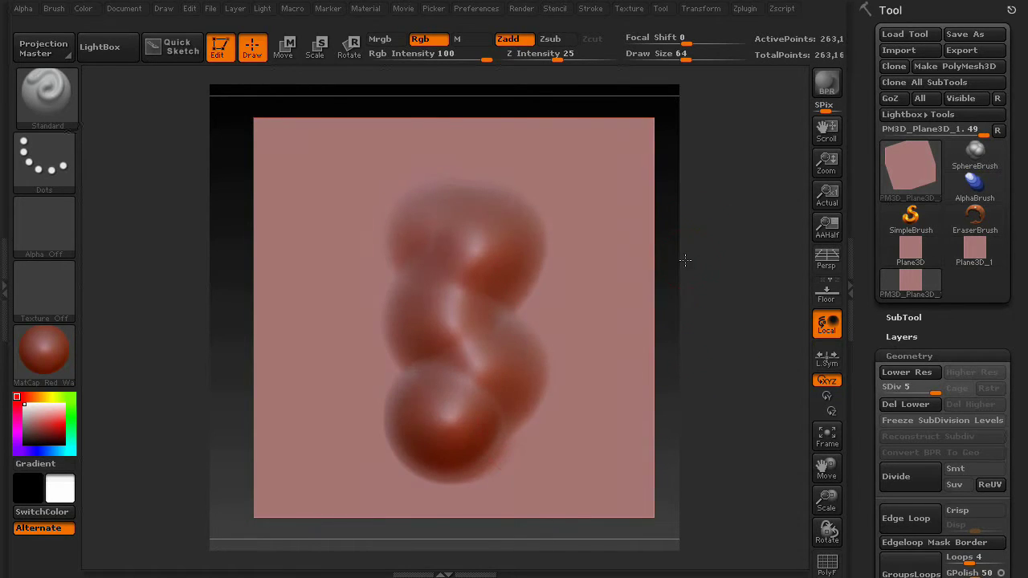
{"action": "mouse_move", "coordinate": [672, 258]}
{"action": "left_mouse_down"}
{"action": "mouse_move", "coordinate": [615, 259]}
{"action": "mouse_move", "coordinate": [677, 256]}
{"action": "mouse_move", "coordinate": [654, 258]}
{"action": "left_mouse_up"}
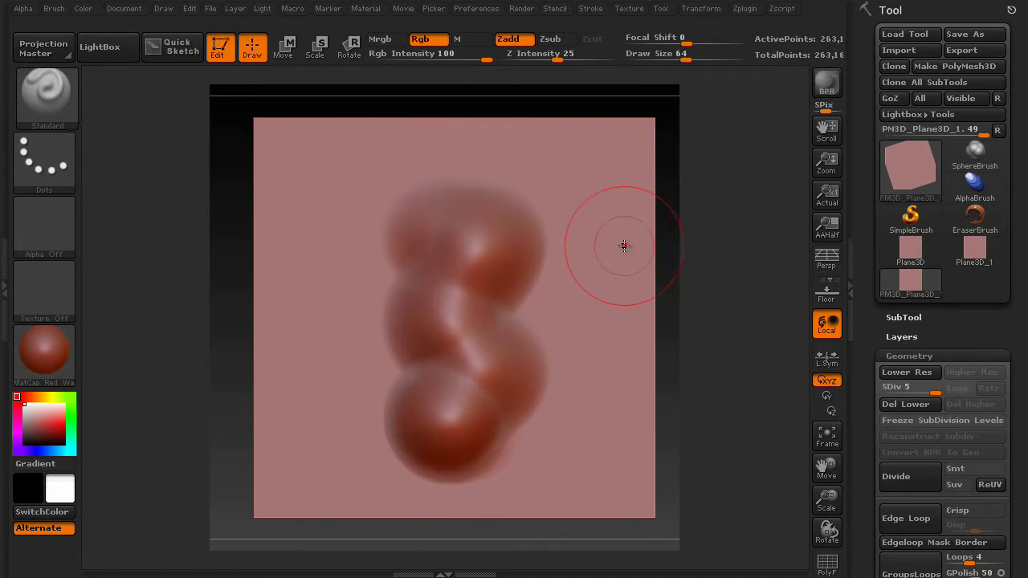
{"action": "key", "text": "ctrl+z"}
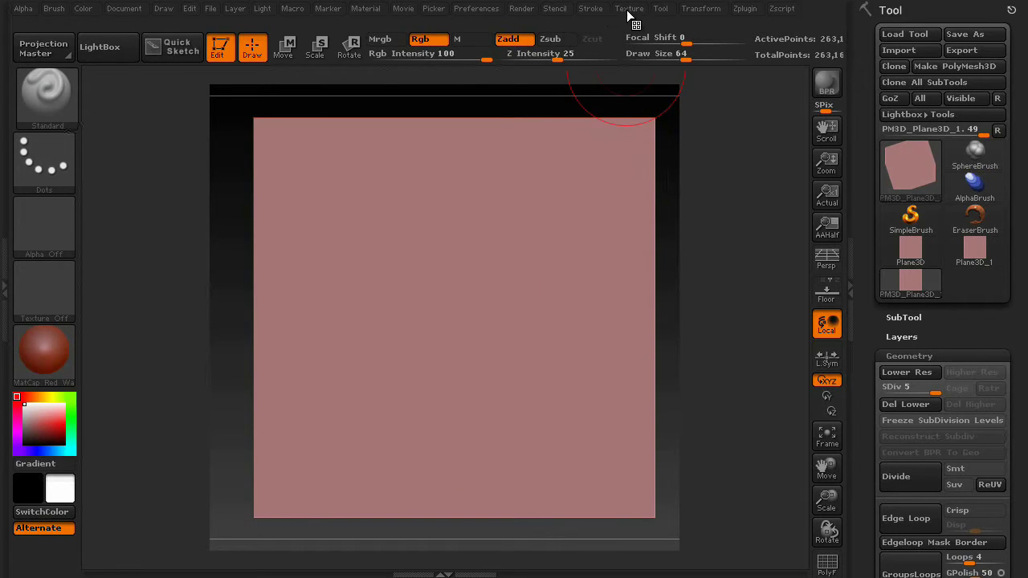
Activate radial symmetry on the Z axis only and raise its radial count
{"action": "left_click", "coordinate": [660, 8]}
{"action": "mouse_move", "coordinate": [691, 10]}
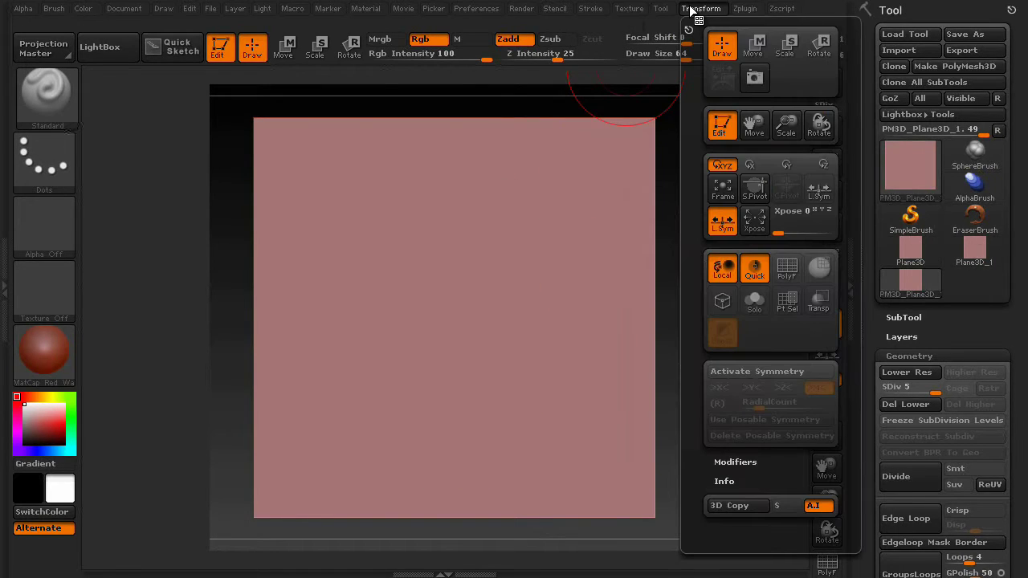
{"action": "left_click", "coordinate": [756, 371]}
{"action": "left_click", "coordinate": [793, 390]}
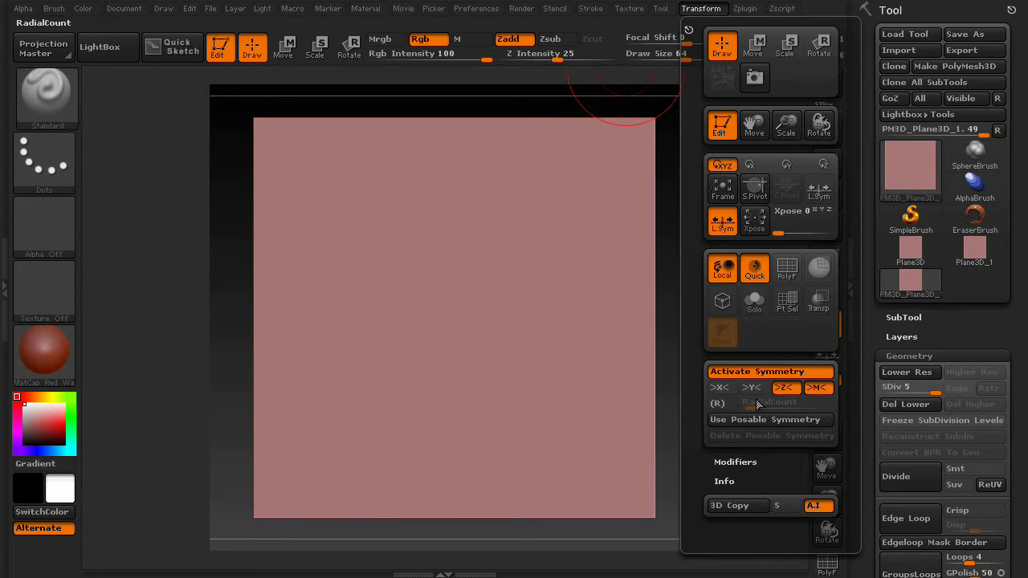
{"action": "left_click", "coordinate": [717, 407]}
{"action": "left_click_drag", "start_coordinate": [750, 406], "coordinate": [782, 406]}
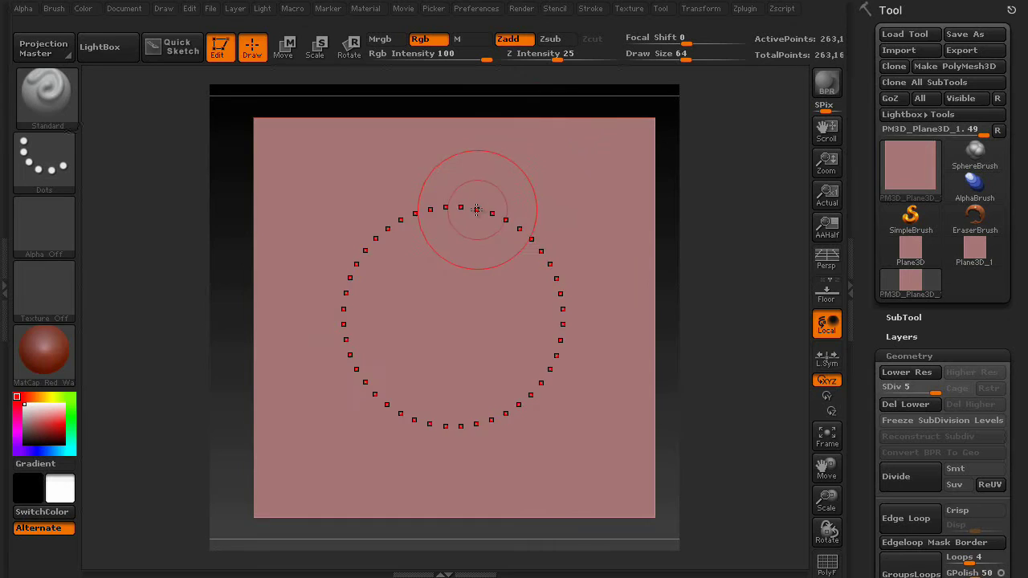
Sculpt concentric raised and recessed rings on the plane with the Standard brush, using draw size 29 for the inner details
{"action": "left_click_drag", "start_coordinate": [470, 209], "coordinate": [485, 213]}
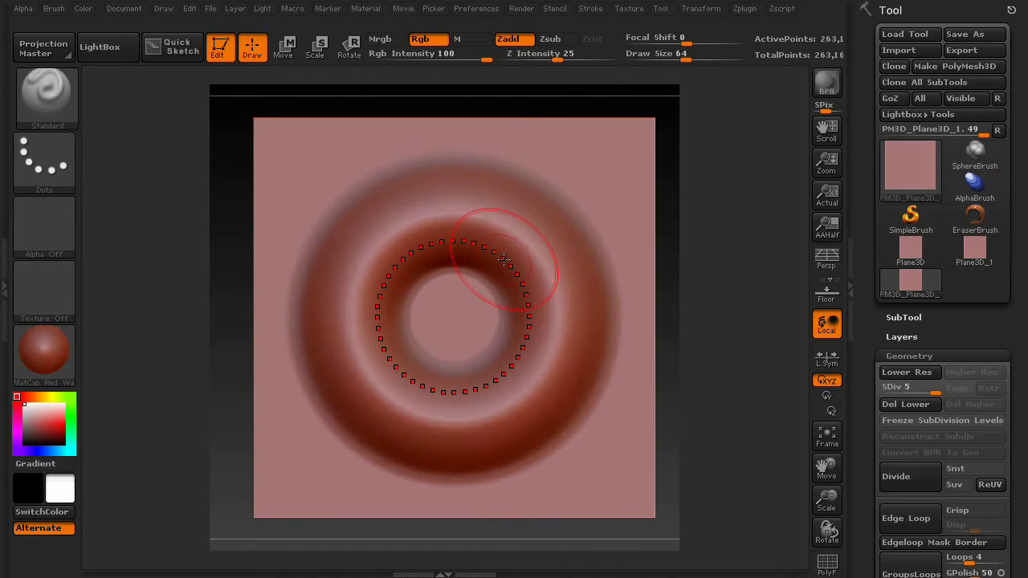
{"action": "key", "text": "space"}
{"action": "mouse_move", "coordinate": [503, 259]}
{"action": "left_mouse_down"}
{"action": "mouse_move", "coordinate": [477, 257]}
{"action": "mouse_move", "coordinate": [486, 256]}
{"action": "mouse_move", "coordinate": [496, 288]}
{"action": "left_mouse_up"}
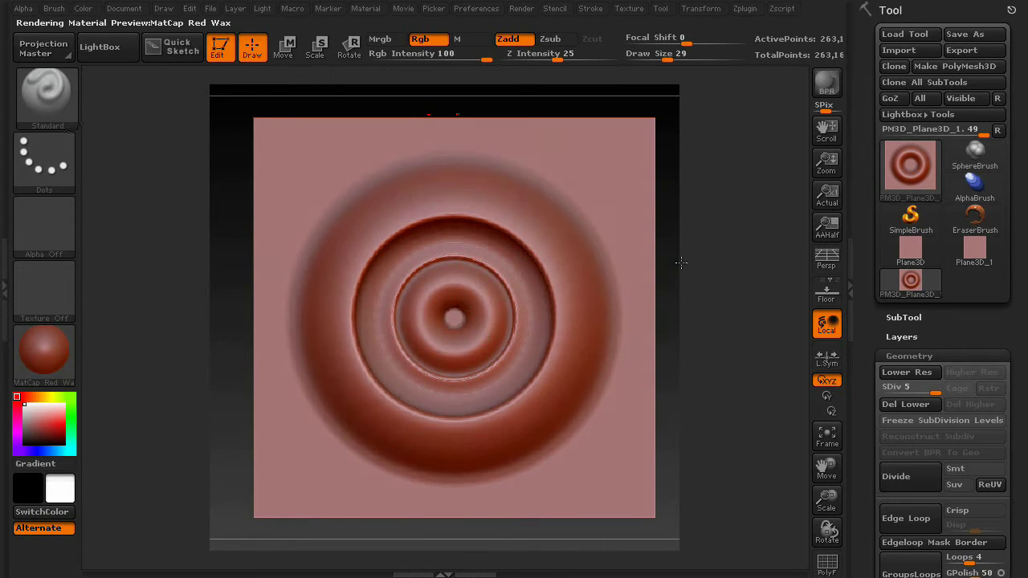
{"action": "left_click_drag", "start_coordinate": [680, 264], "coordinate": [702, 258]}
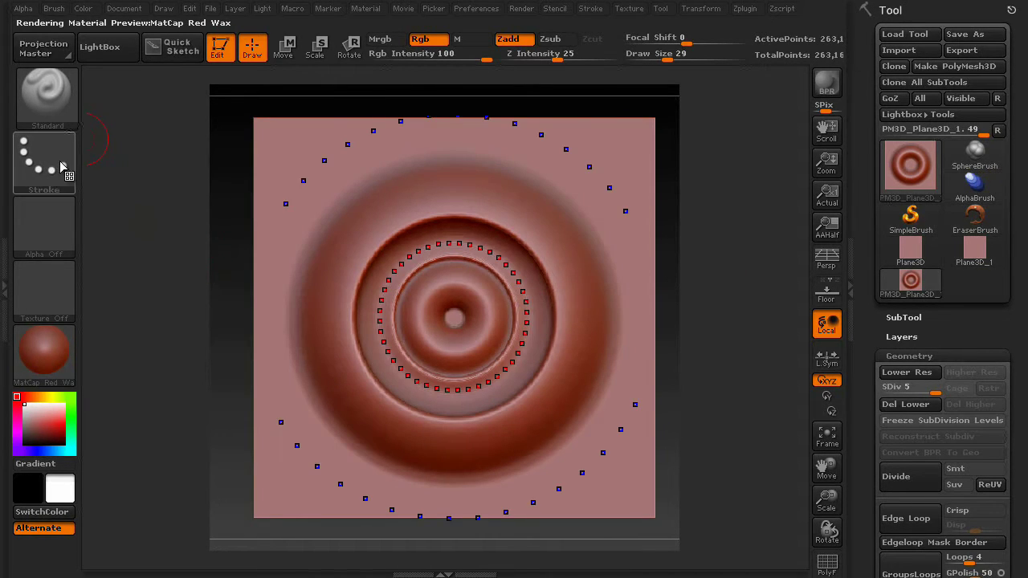
Flatten the outer ring with the hPolish brush and smooth its surface
{"action": "left_click", "coordinate": [45, 92]}
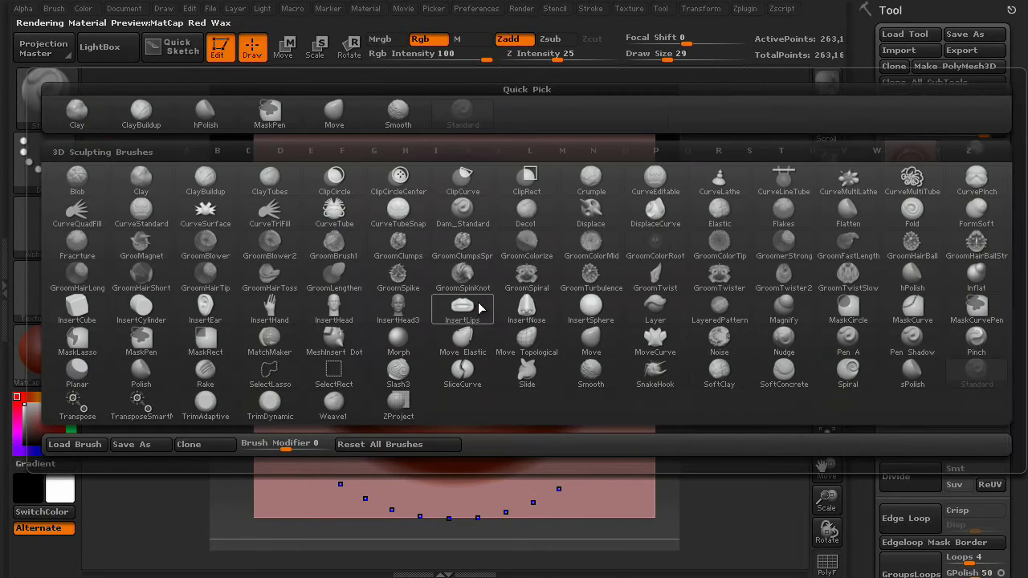
{"action": "key", "text": "h"}
{"action": "key", "text": "p"}
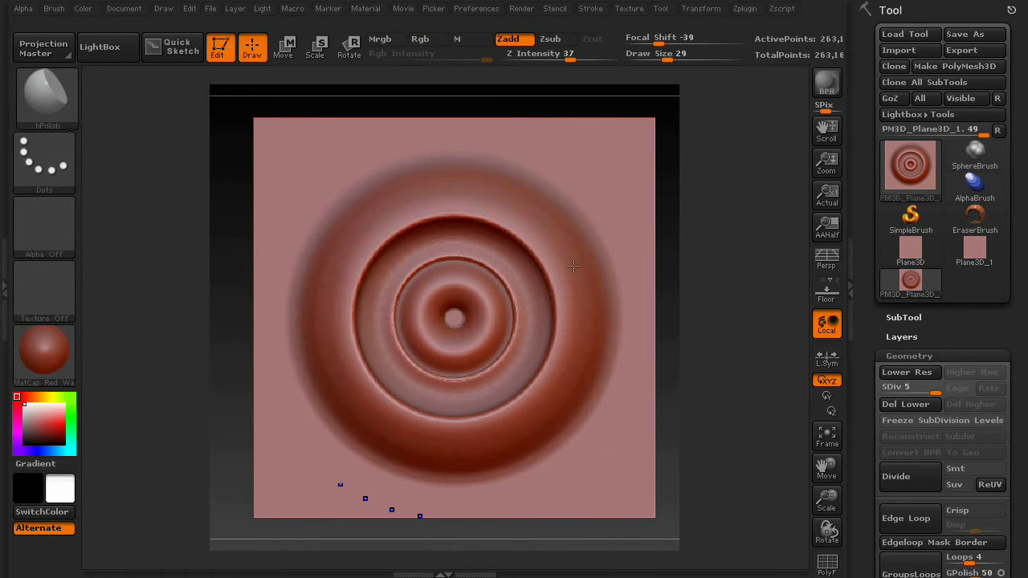
{"action": "left_click_drag", "start_coordinate": [549, 249], "coordinate": [545, 238]}
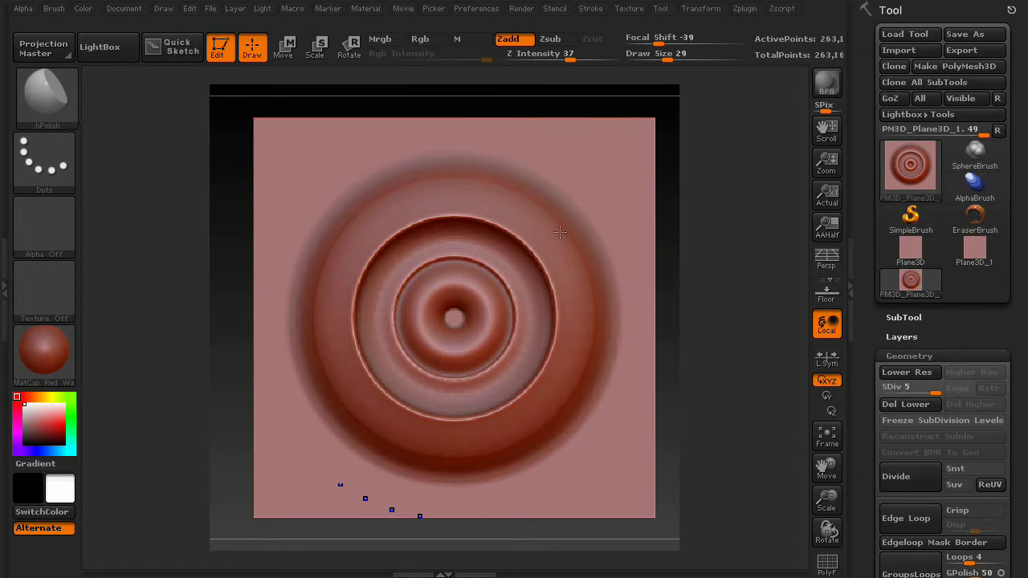
{"action": "key", "text": "shift"}
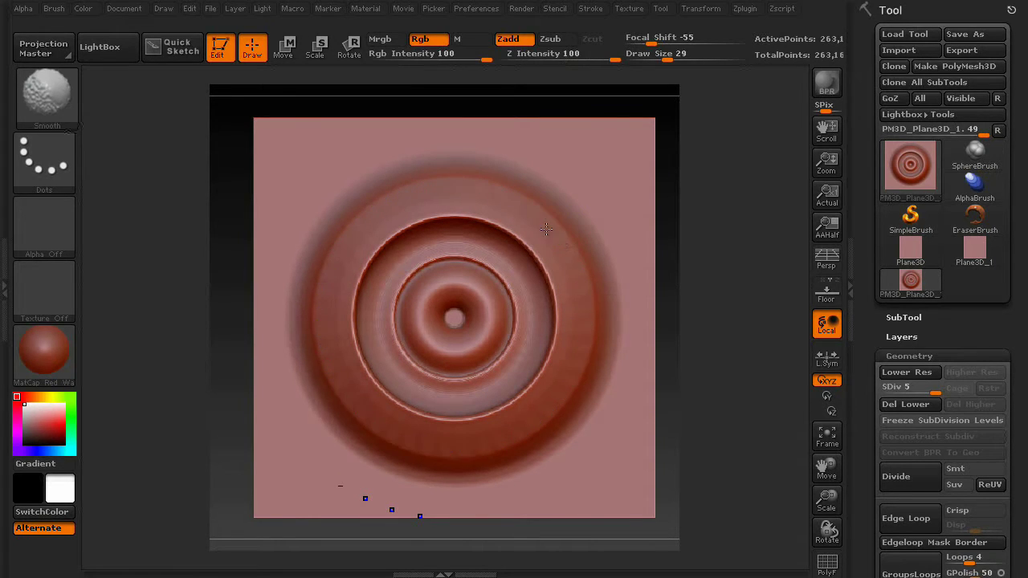
{"action": "left_click_drag", "start_coordinate": [564, 346], "coordinate": [562, 339], "text": "shift"}
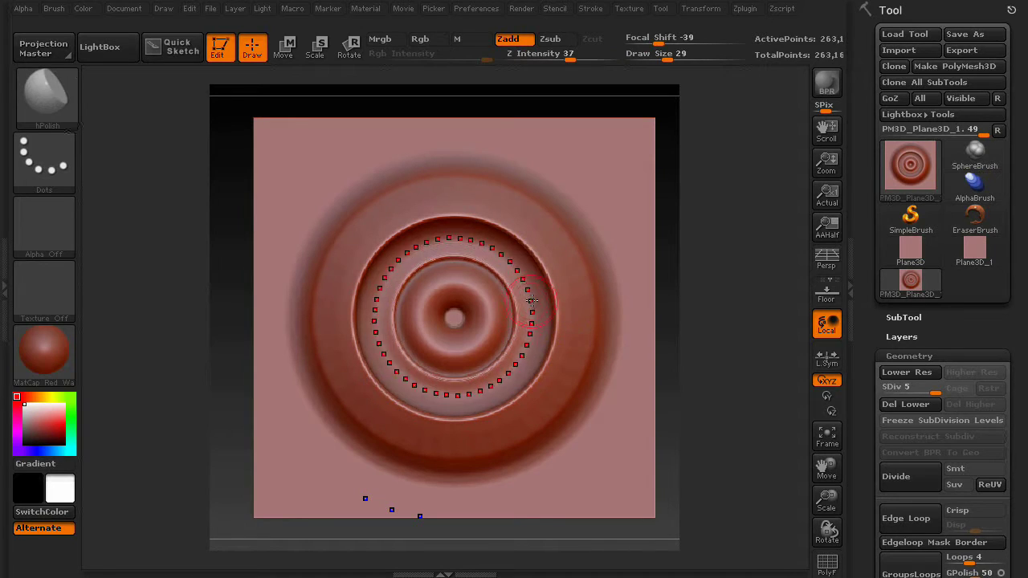
Polish the inner rings and the centre of the pattern into flat, crisp bands with hPolish
{"action": "mouse_move", "coordinate": [533, 305]}
{"action": "left_mouse_down"}
{"action": "mouse_move", "coordinate": [530, 329]}
{"action": "mouse_move", "coordinate": [508, 304]}
{"action": "mouse_move", "coordinate": [519, 306]}
{"action": "left_mouse_up"}
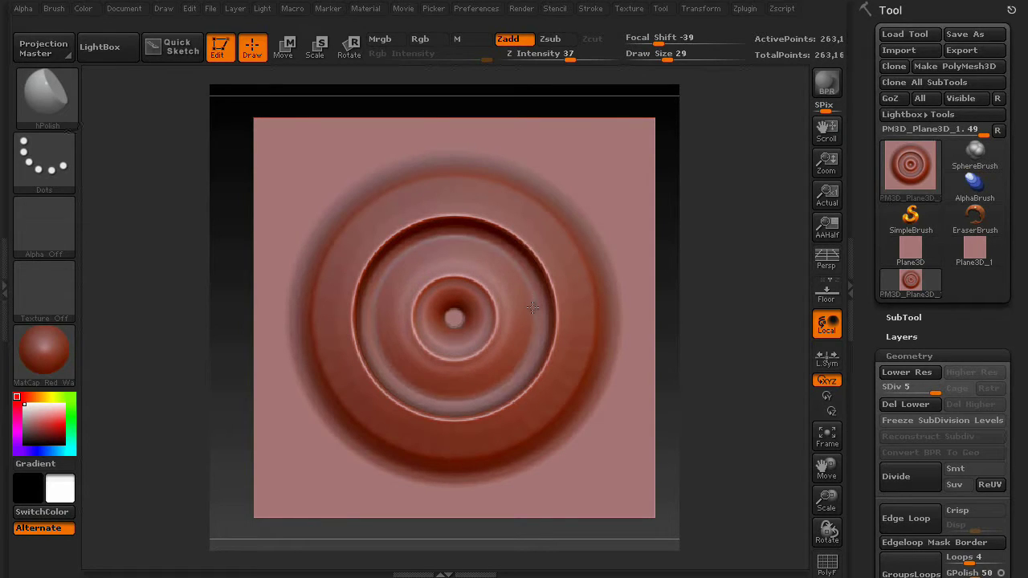
{"action": "mouse_move", "coordinate": [532, 308]}
{"action": "left_mouse_down"}
{"action": "mouse_move", "coordinate": [505, 300]}
{"action": "mouse_move", "coordinate": [508, 310]}
{"action": "left_mouse_up"}
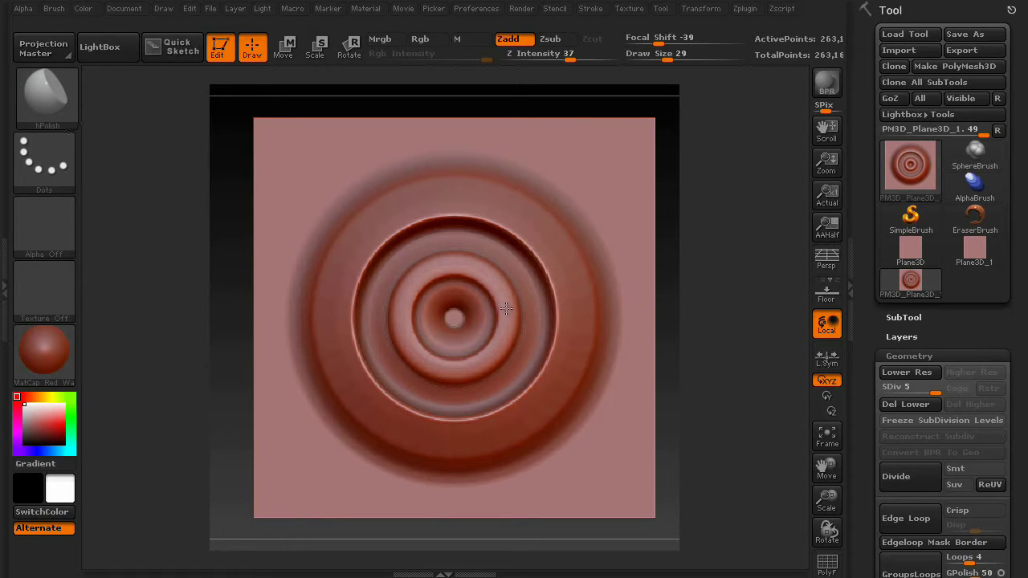
{"action": "mouse_move", "coordinate": [729, 278]}
{"action": "left_mouse_down"}
{"action": "mouse_move", "coordinate": [727, 171]}
{"action": "mouse_move", "coordinate": [722, 300]}
{"action": "left_mouse_up"}
{"action": "left_click_drag", "start_coordinate": [457, 323], "coordinate": [463, 330]}
{"action": "mouse_move", "coordinate": [716, 323]}
{"action": "left_mouse_down"}
{"action": "mouse_move", "coordinate": [709, 295]}
{"action": "mouse_move", "coordinate": [717, 324]}
{"action": "left_mouse_up"}
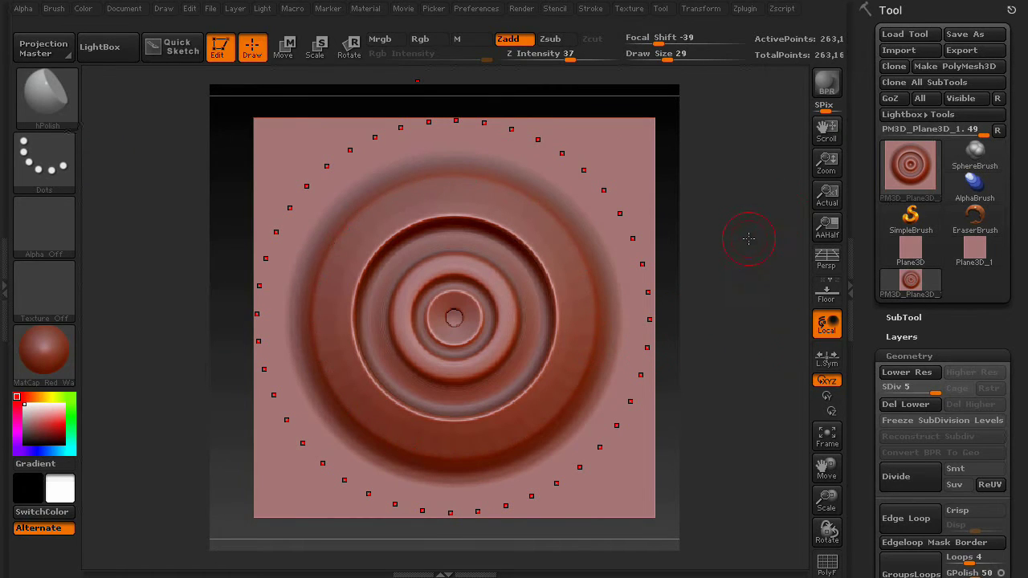
Frame the plane so it fills the document and grab the document as a new alpha
{"action": "key", "text": "f"}
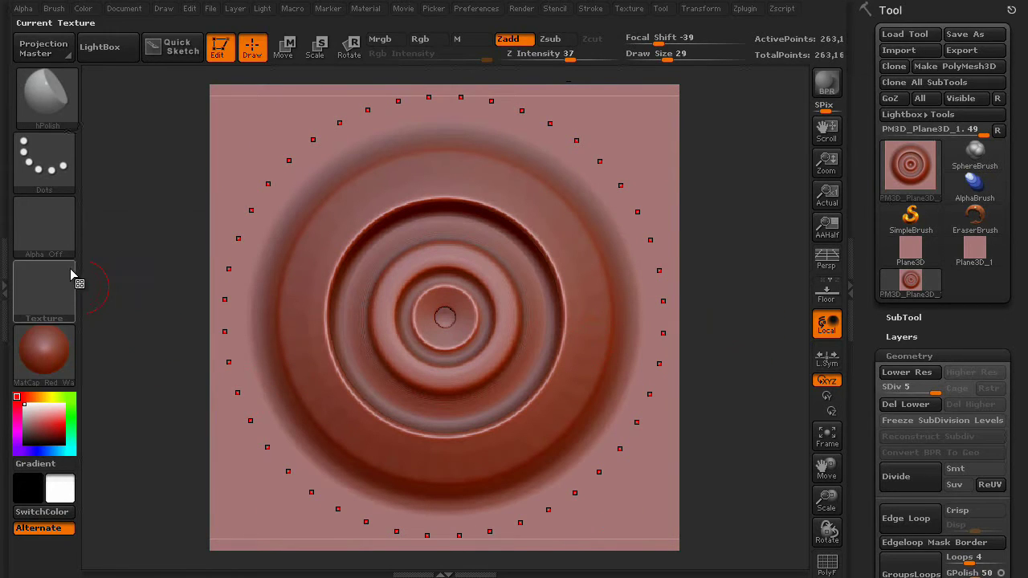
{"action": "left_click", "coordinate": [54, 229]}
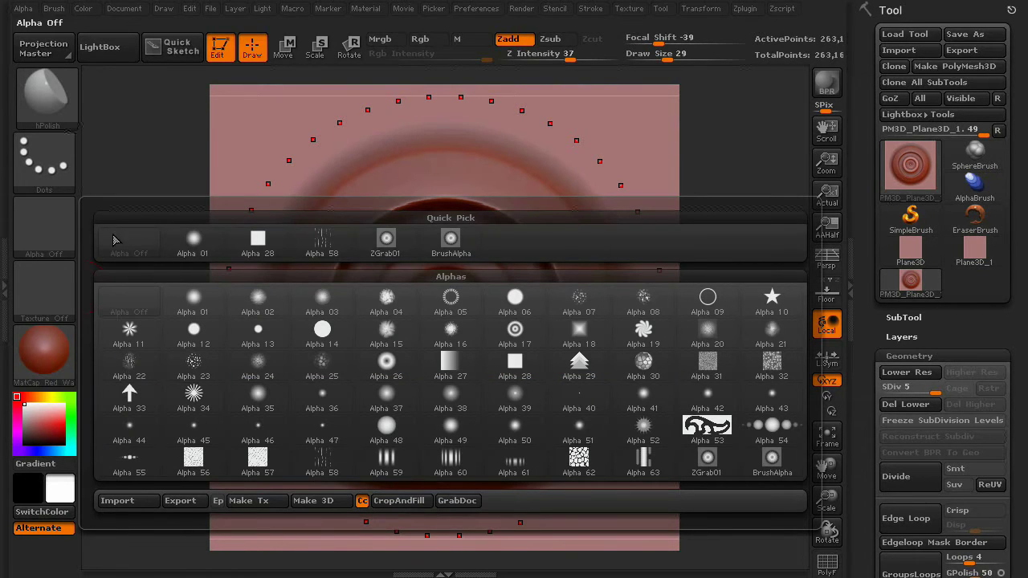
{"action": "left_click", "coordinate": [457, 501]}
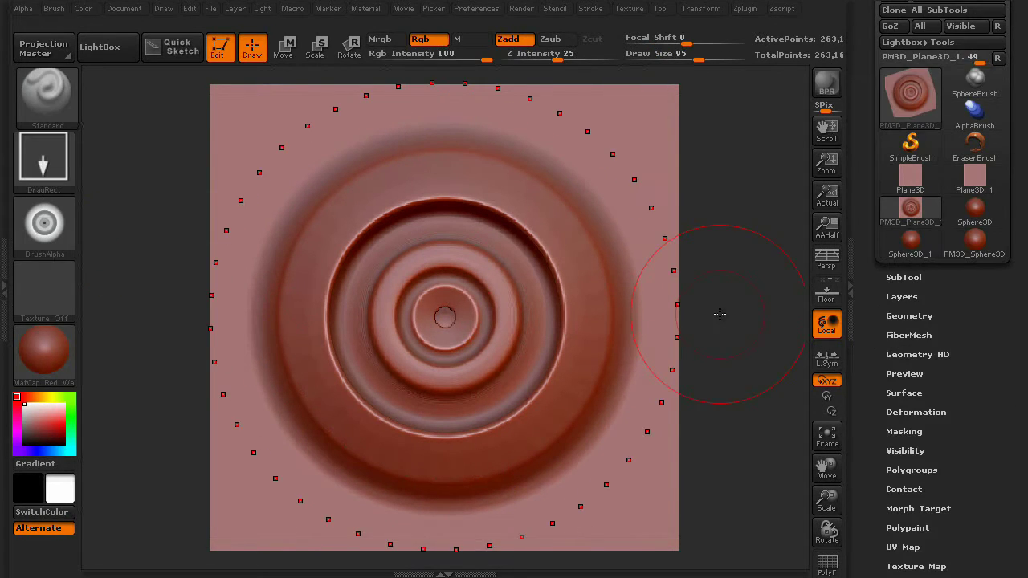
Switch to the Sphere3D_1 primitive, clear the canvas, and place one sphere in edit mode
{"action": "left_click", "coordinate": [934, 150]}
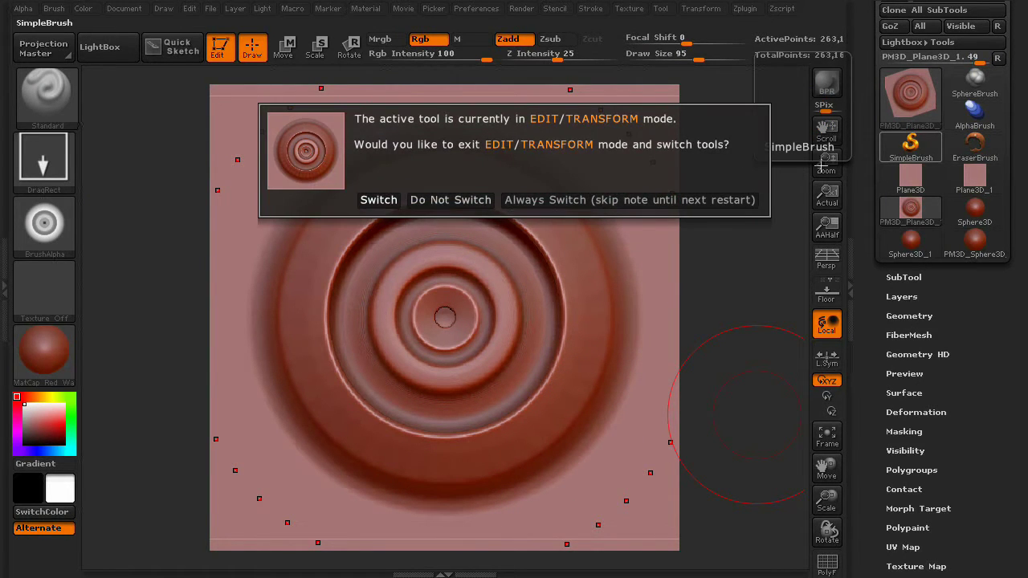
{"action": "left_click", "coordinate": [377, 200]}
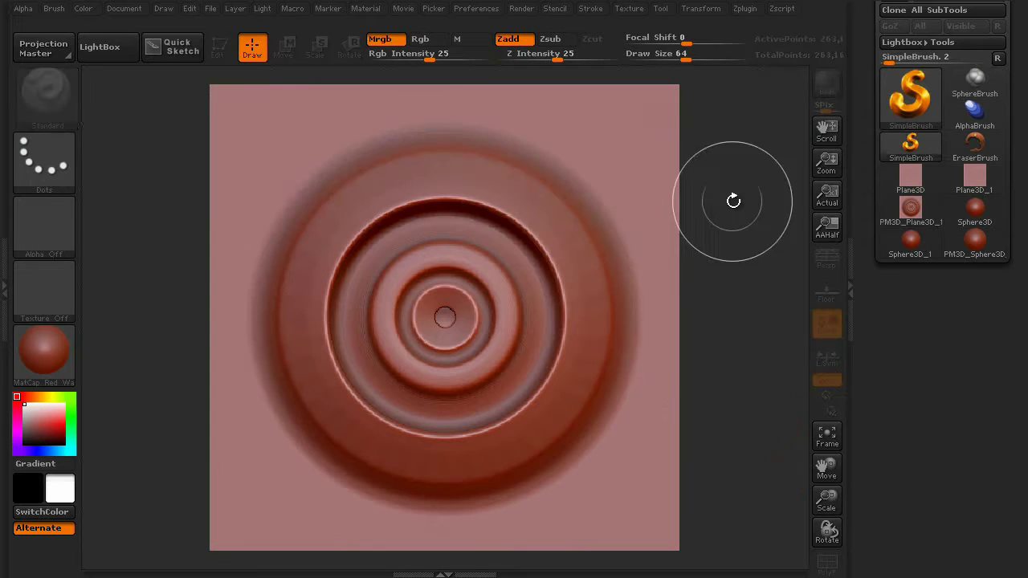
{"action": "left_click", "coordinate": [909, 108]}
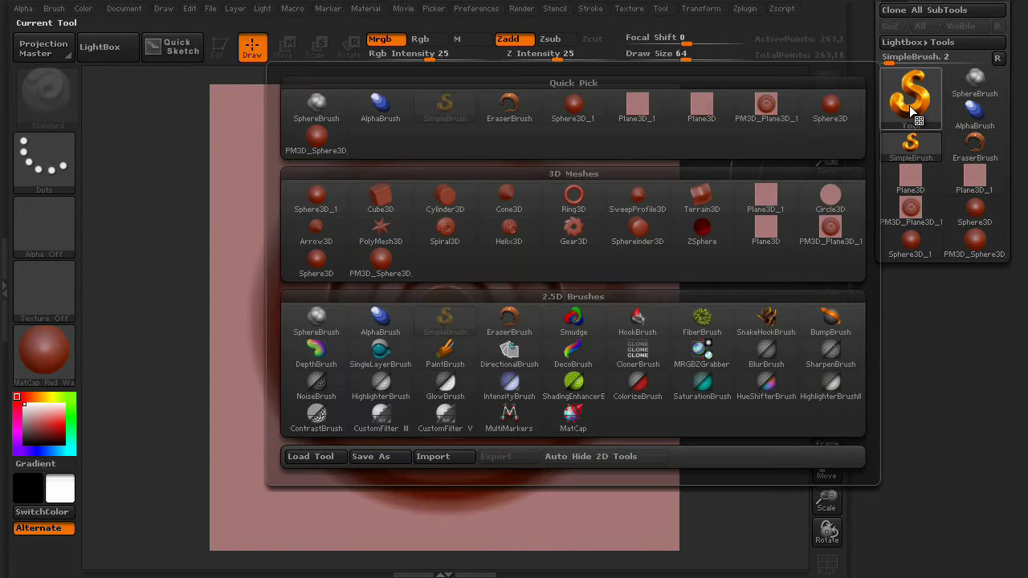
{"action": "left_click", "coordinate": [313, 207]}
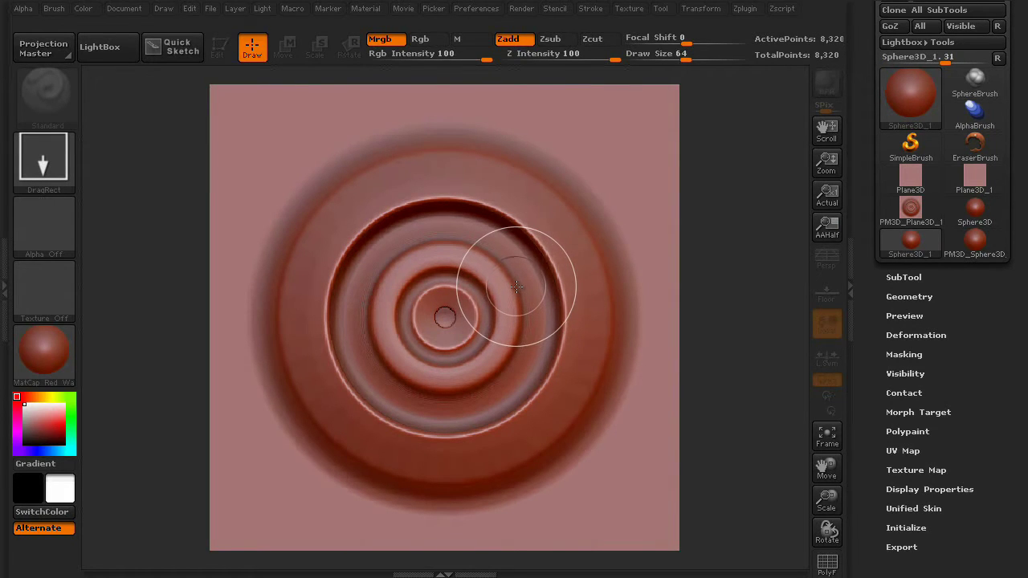
{"action": "key", "text": "ctrl+n"}
{"action": "left_click_drag", "start_coordinate": [441, 271], "coordinate": [363, 318]}
{"action": "left_click", "coordinate": [217, 47]}
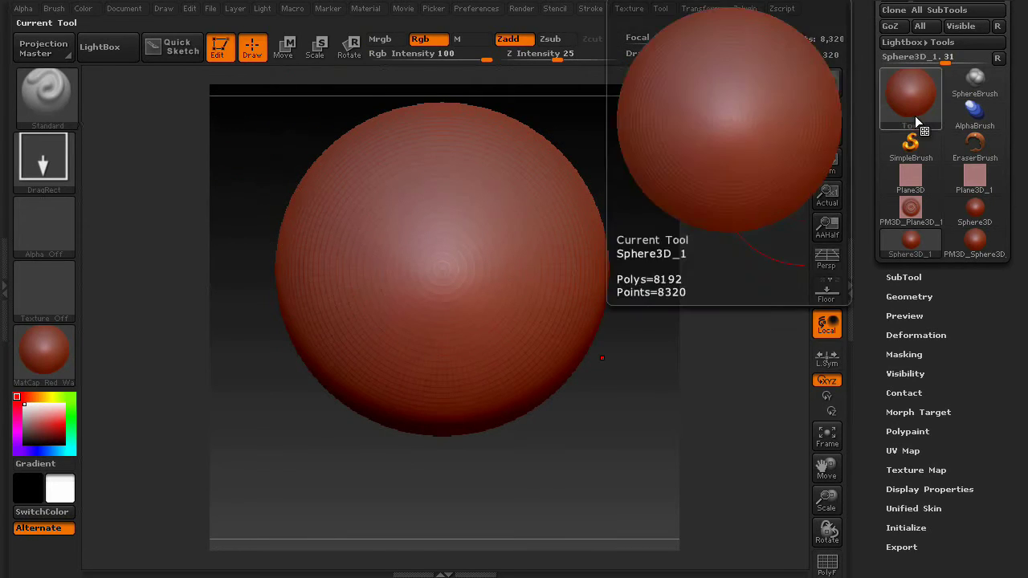
Convert the sphere to a PolyMesh3D and divide it up to subdivision level 5
{"action": "scroll", "coordinate": [897, 103], "scroll_direction": "up", "scroll_amount": 3}
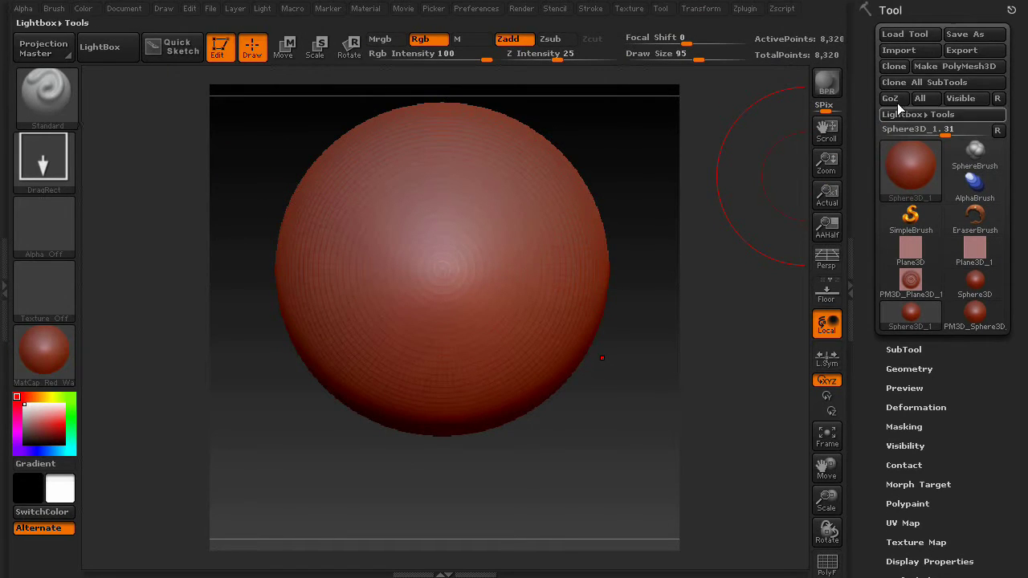
{"action": "left_click", "coordinate": [970, 67]}
{"action": "scroll", "coordinate": [901, 353], "scroll_direction": "down", "scroll_amount": 2}
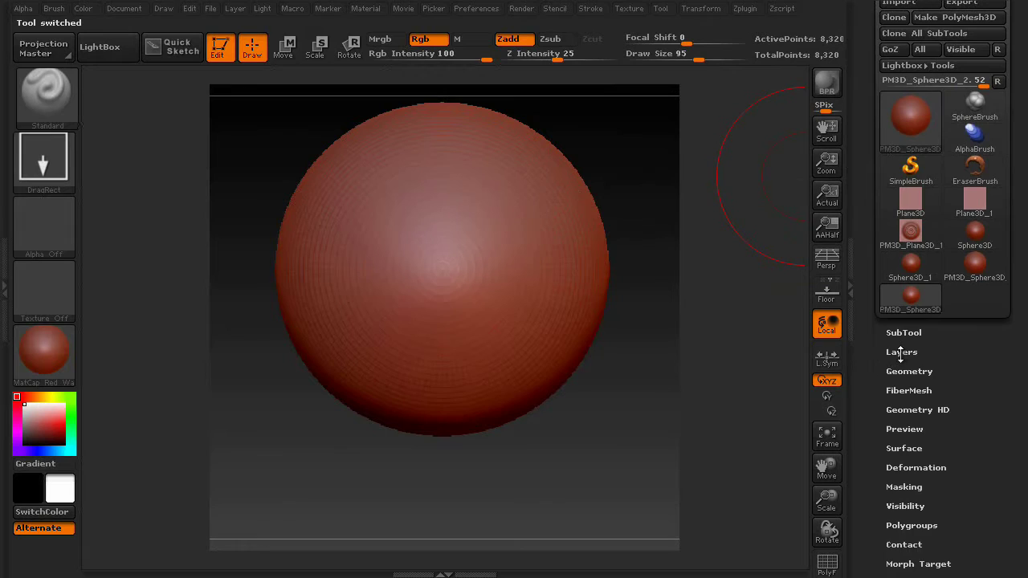
{"action": "left_click", "coordinate": [908, 371]}
{"action": "scroll", "coordinate": [947, 145], "scroll_direction": "up", "scroll_amount": 4}
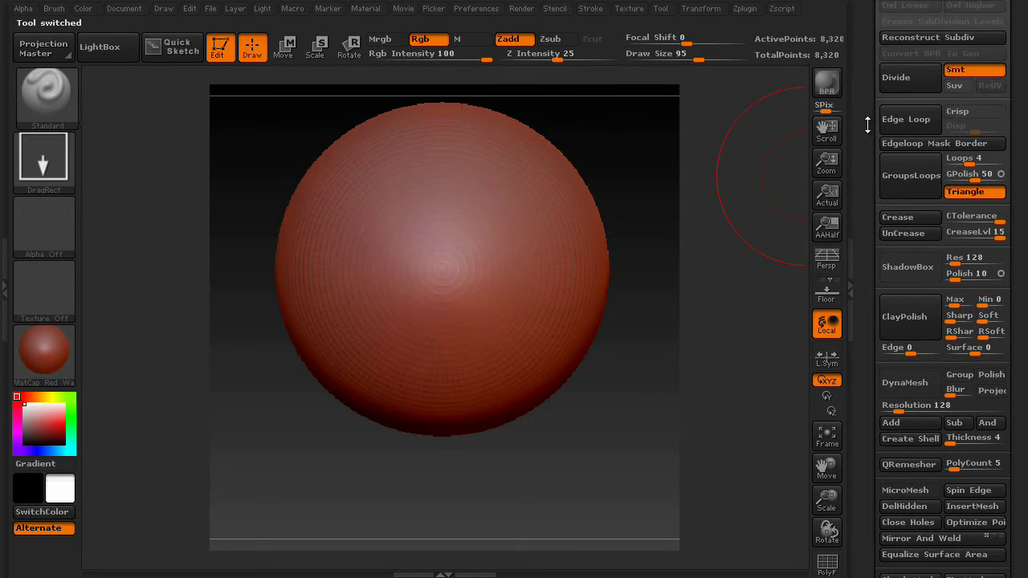
{"action": "left_click", "coordinate": [919, 162]}
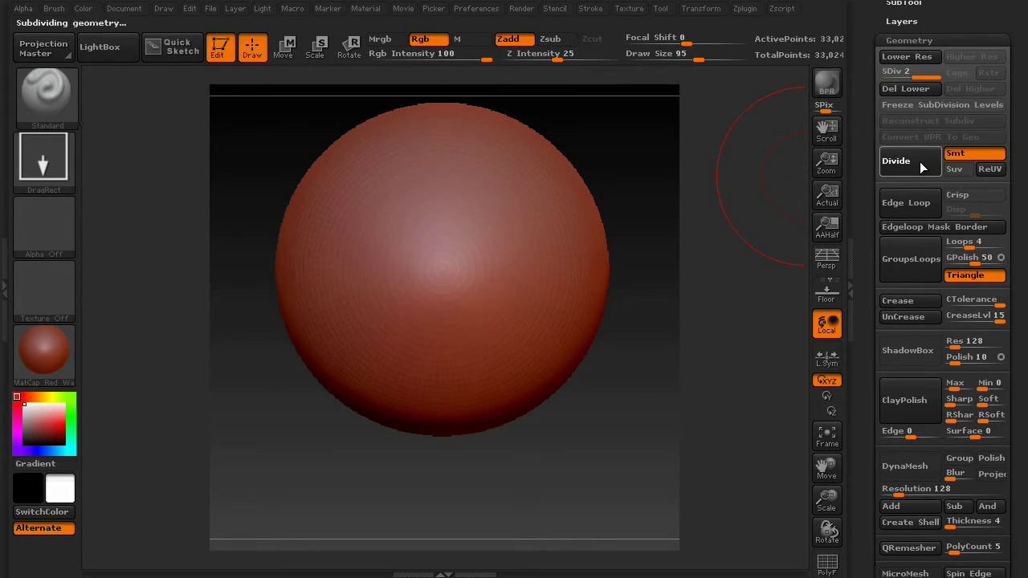
{"action": "left_click", "coordinate": [919, 161]}
{"action": "left_click", "coordinate": [919, 162]}
{"action": "left_click", "coordinate": [919, 161]}
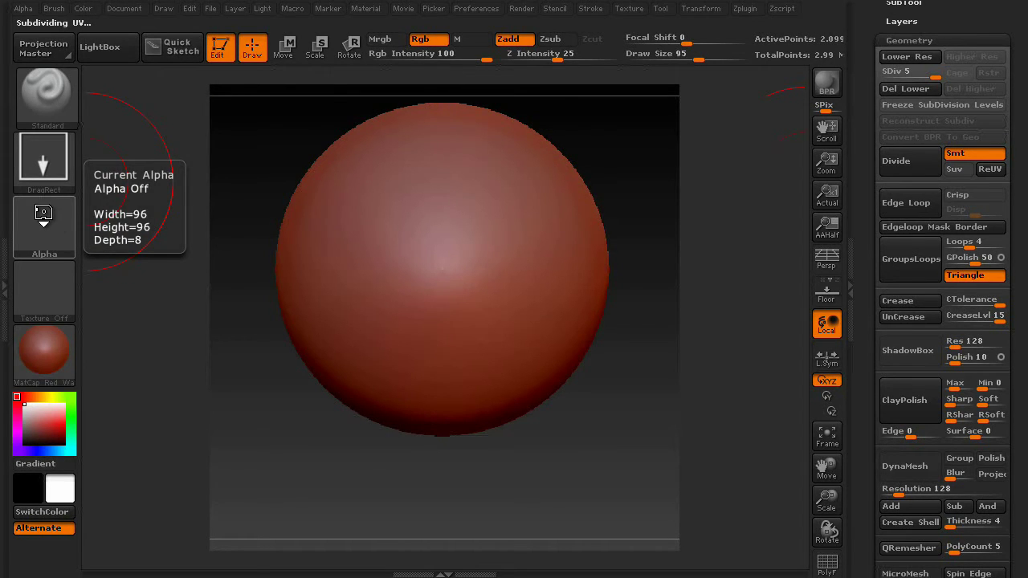
Try stamping the ZGrab02 alpha near the top of the sphere, and undo the stamp
{"action": "left_click", "coordinate": [48, 228]}
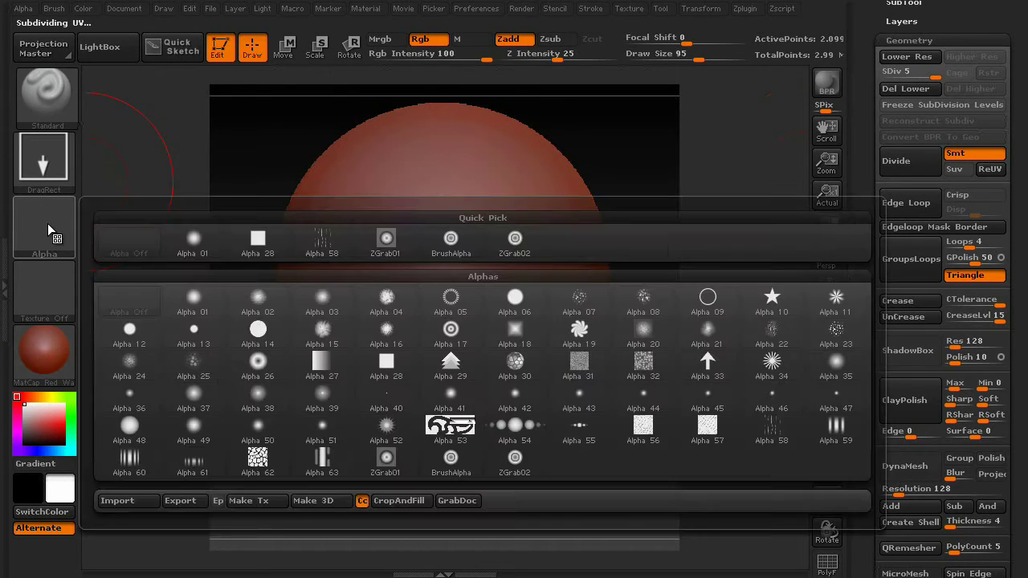
{"action": "left_click", "coordinate": [514, 242]}
{"action": "left_click_drag", "start_coordinate": [448, 164], "coordinate": [490, 205]}
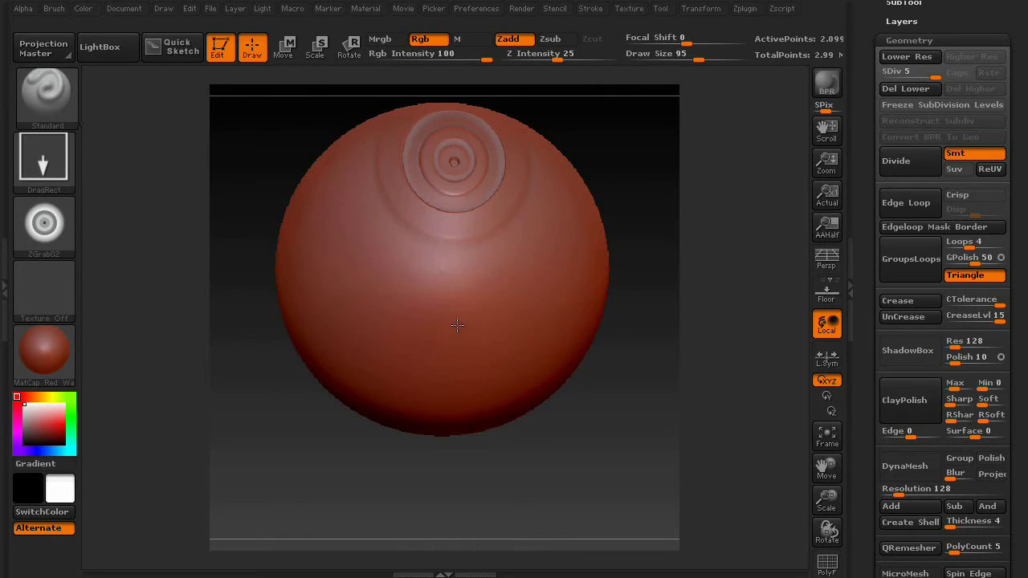
{"action": "left_click_drag", "start_coordinate": [646, 200], "coordinate": [644, 239]}
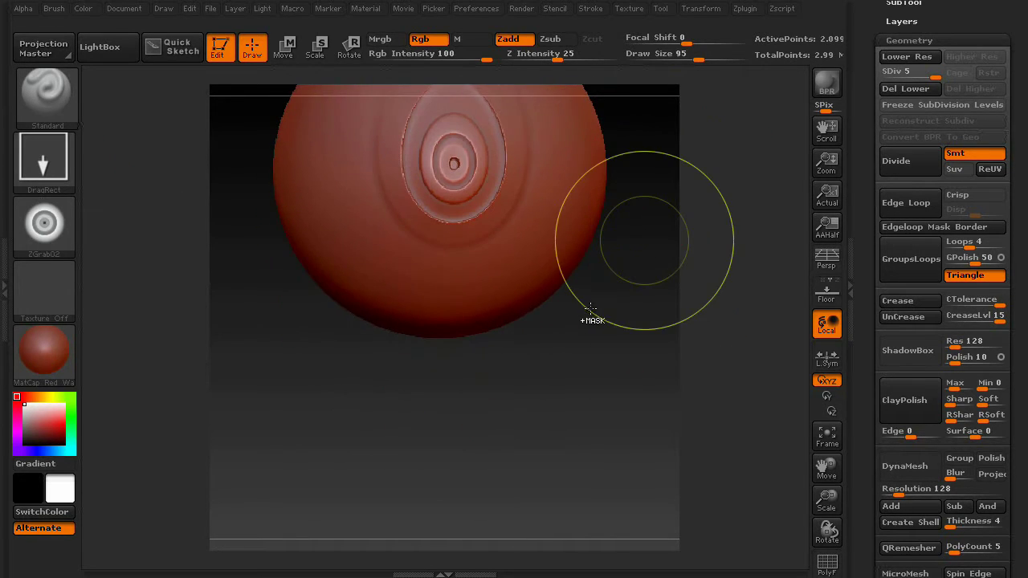
{"action": "key", "text": "ctrl+z"}
Try a BrushAlpha ring stamp on the front of the sphere, inspect it at an angle, and undo it
{"action": "left_click_drag", "start_coordinate": [592, 354], "coordinate": [578, 446], "text": "alt"}
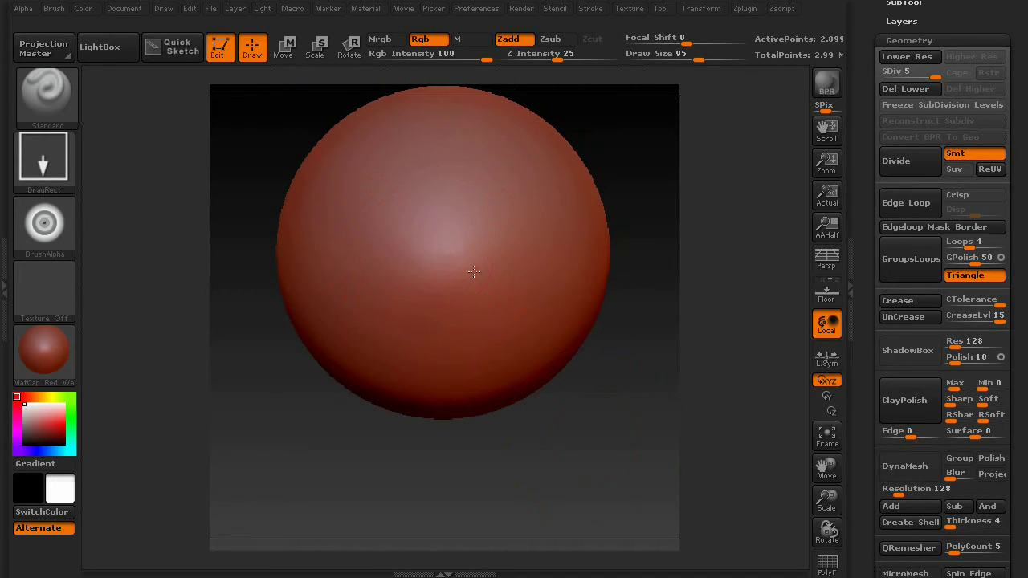
{"action": "left_click_drag", "start_coordinate": [451, 259], "coordinate": [515, 291]}
{"action": "left_click_drag", "start_coordinate": [633, 367], "coordinate": [338, 196]}
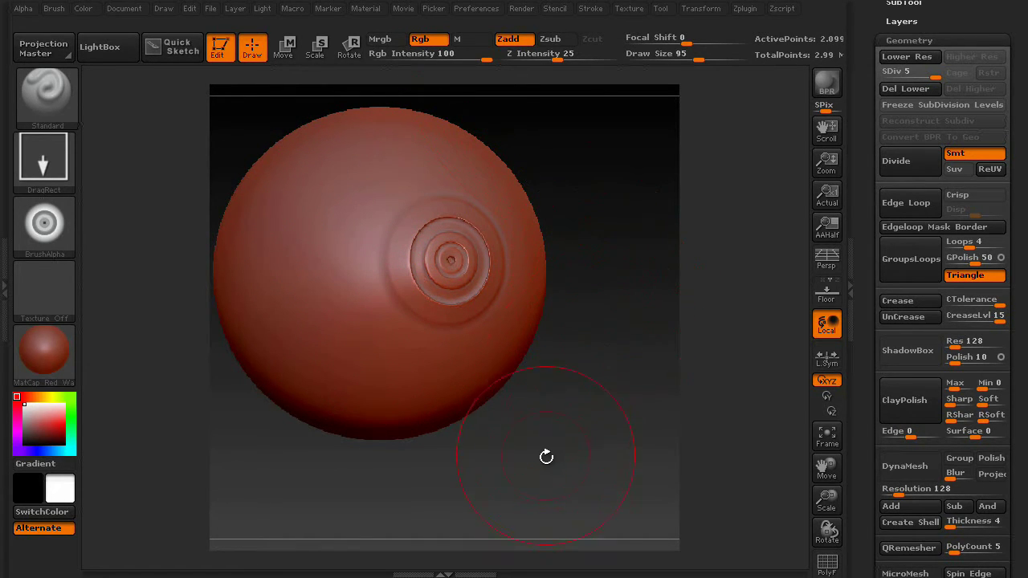
{"action": "left_click_drag", "start_coordinate": [546, 456], "coordinate": [110, 271], "text": "alt"}
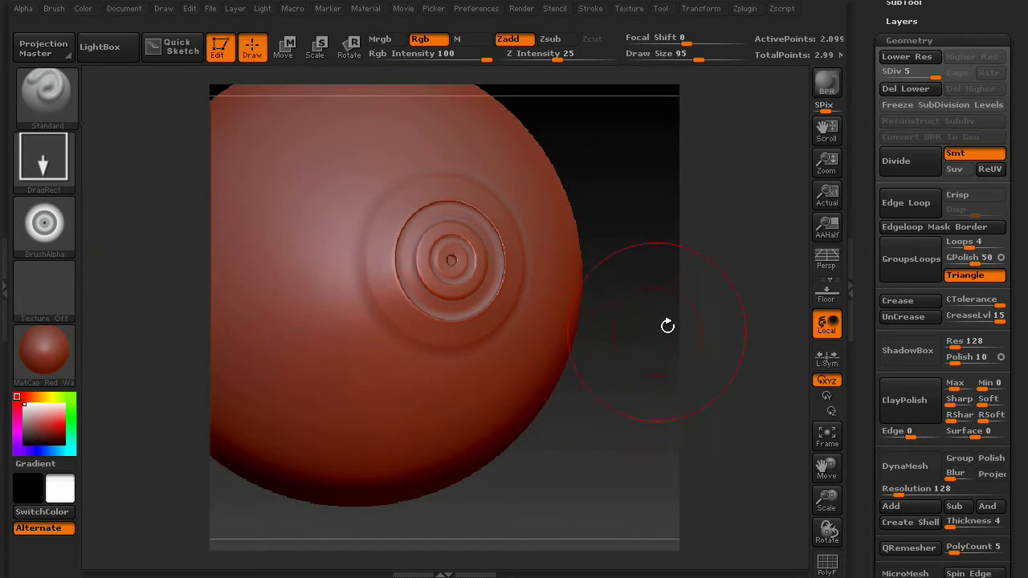
{"action": "left_click_drag", "start_coordinate": [705, 282], "coordinate": [698, 311]}
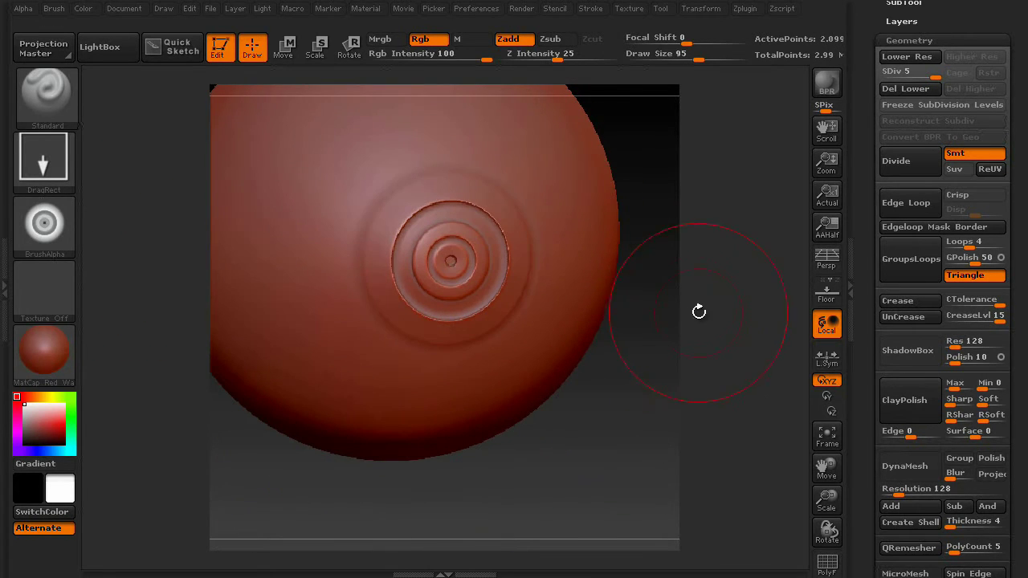
{"action": "key", "text": "ctrl+z"}
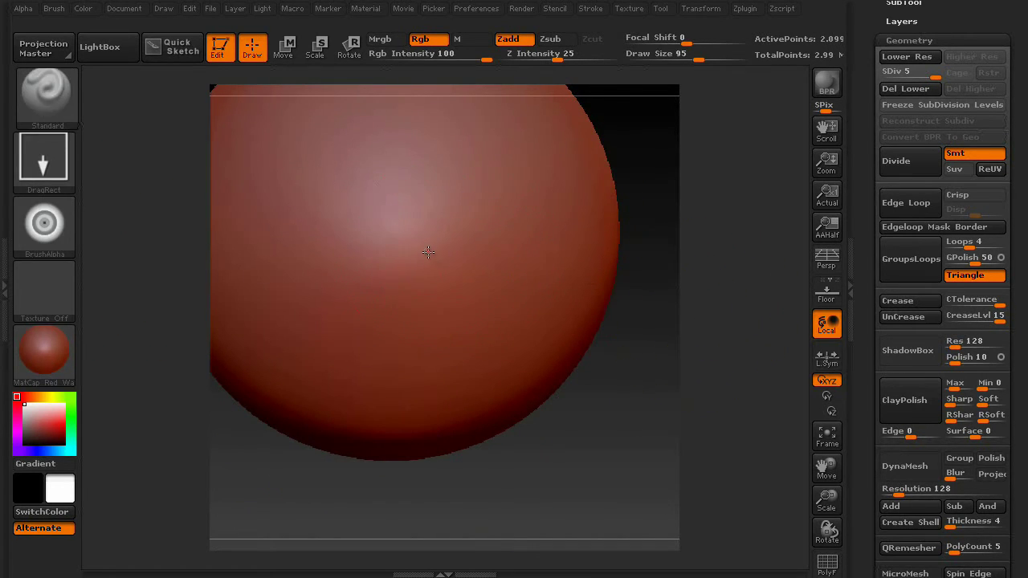
Stamp the BrushAlpha rings onto the sphere with inverted relief and inspect the stamp from the side
{"action": "left_click_drag", "start_coordinate": [537, 272], "coordinate": [596, 273]}
{"action": "left_click_drag", "start_coordinate": [697, 506], "coordinate": [669, 325]}
{"action": "left_click_drag", "start_coordinate": [685, 436], "coordinate": [695, 451]}
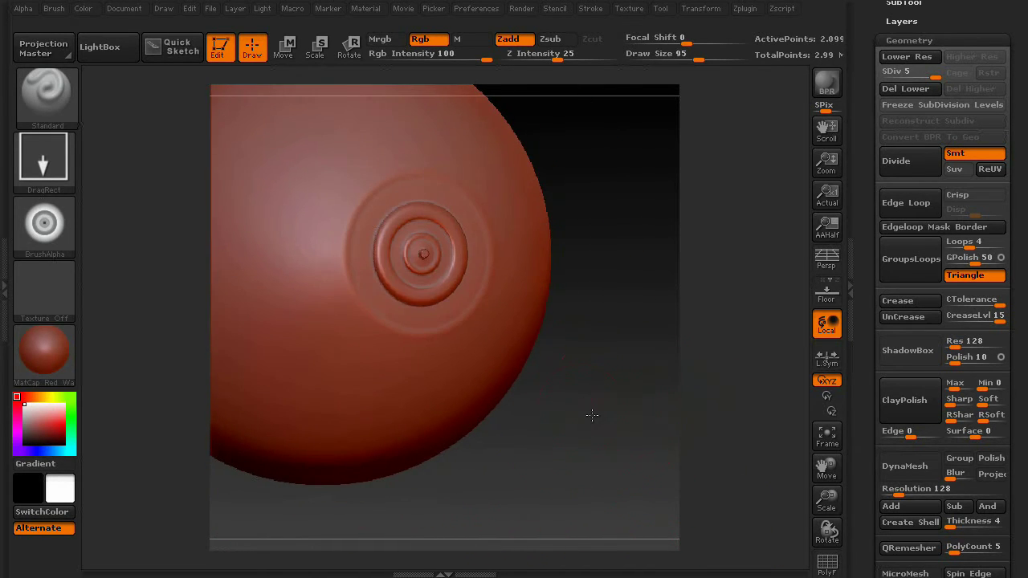
{"action": "mouse_move", "coordinate": [592, 415]}
{"action": "left_mouse_down"}
{"action": "mouse_move", "coordinate": [629, 435]}
{"action": "mouse_move", "coordinate": [645, 461]}
{"action": "left_mouse_up"}
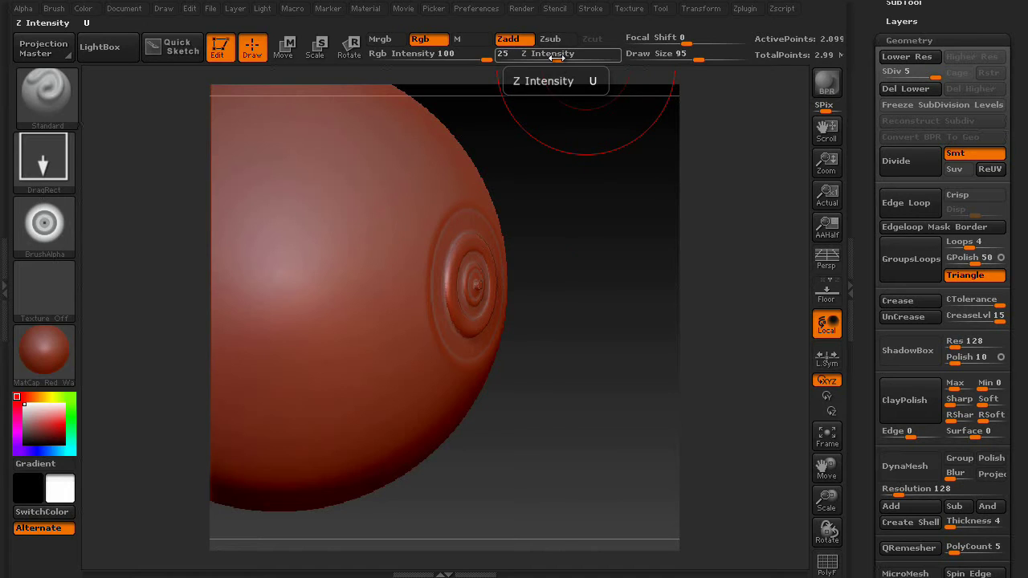
Try stronger BrushAlpha stamps beside the existing rings with Z Intensity 48, undoing each one
{"action": "left_click_drag", "start_coordinate": [556, 58], "coordinate": [581, 60]}
{"action": "left_click_drag", "start_coordinate": [610, 167], "coordinate": [698, 150], "text": "alt"}
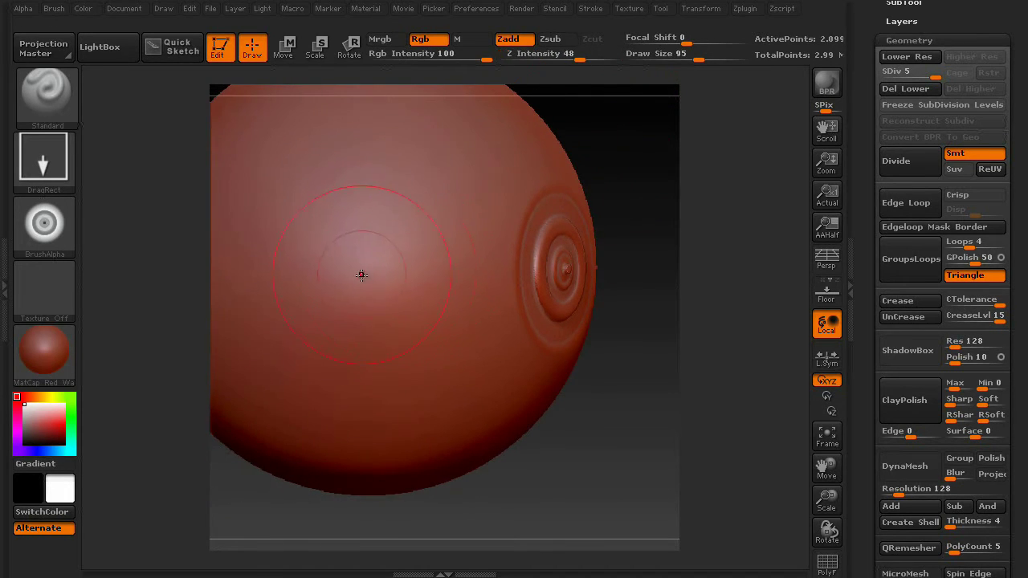
{"action": "left_click_drag", "start_coordinate": [361, 275], "coordinate": [520, 310]}
{"action": "mouse_move", "coordinate": [584, 388]}
{"action": "left_mouse_down"}
{"action": "mouse_move", "coordinate": [635, 403]}
{"action": "mouse_move", "coordinate": [649, 279]}
{"action": "mouse_move", "coordinate": [573, 321]}
{"action": "mouse_move", "coordinate": [633, 374]}
{"action": "mouse_move", "coordinate": [592, 423]}
{"action": "left_mouse_up"}
{"action": "key", "text": "ctrl"}
{"action": "key", "text": "ctrl+z"}
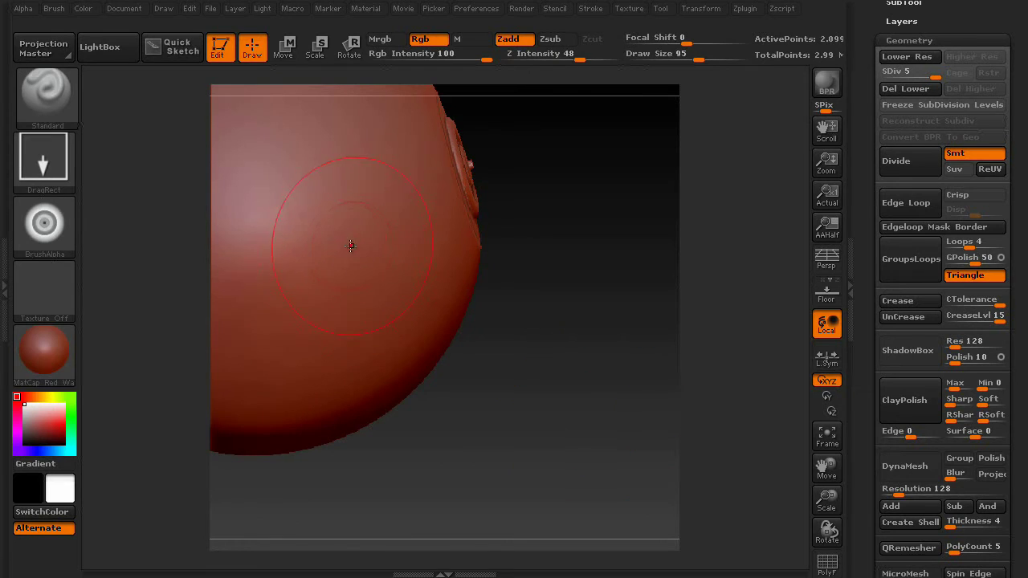
{"action": "left_click_drag", "start_coordinate": [337, 231], "coordinate": [478, 358]}
{"action": "mouse_move", "coordinate": [587, 336]}
{"action": "left_mouse_down"}
{"action": "mouse_move", "coordinate": [575, 244]}
{"action": "mouse_move", "coordinate": [585, 179]}
{"action": "left_mouse_up"}
{"action": "key", "text": "ctrl"}
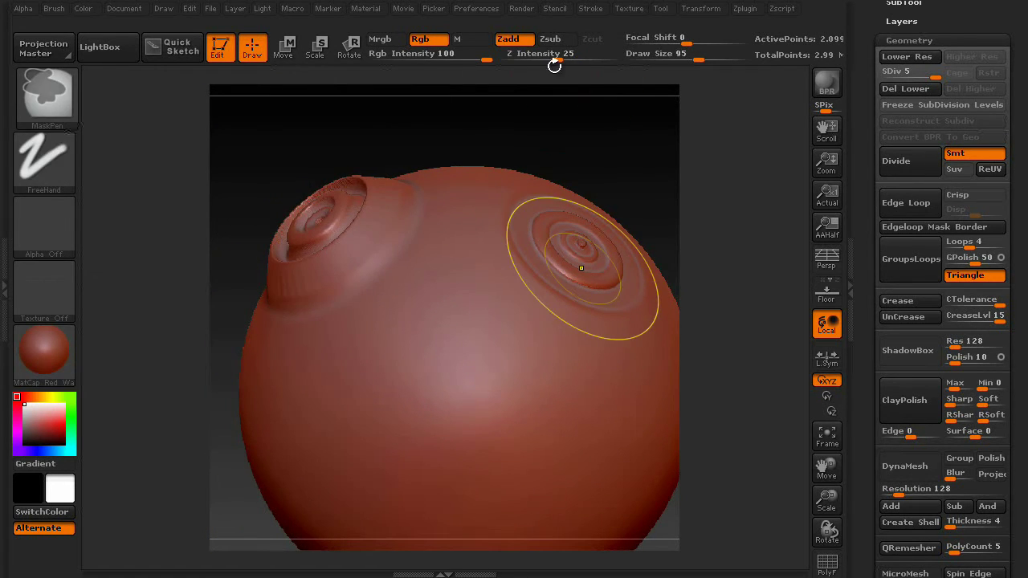
{"action": "key", "text": "ctrl+z"}
Try shallower BrushAlpha stamps on blank areas of the sphere with Z Intensity 20, undoing each one
{"action": "left_click_drag", "start_coordinate": [576, 59], "coordinate": [549, 60]}
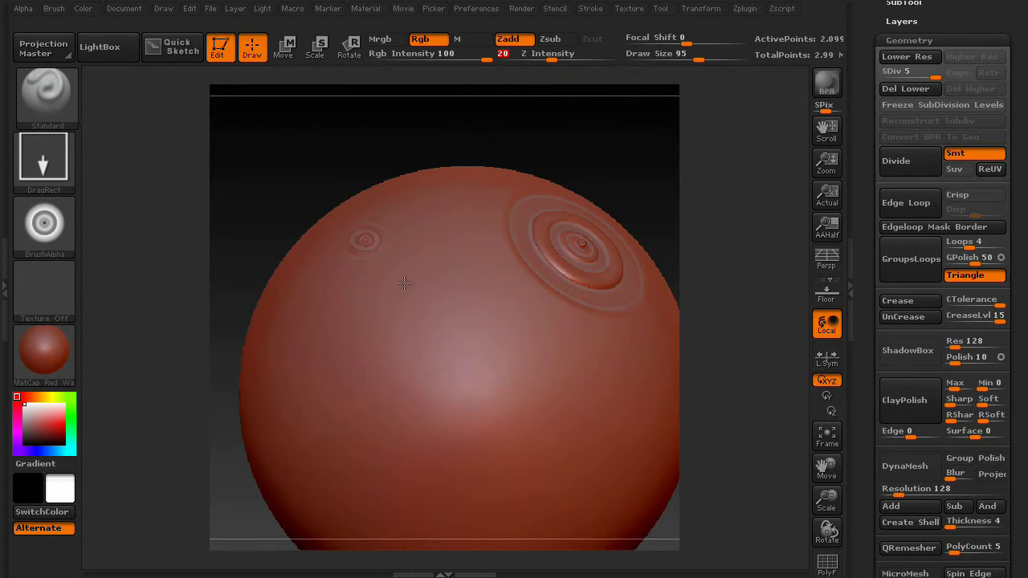
{"action": "left_click_drag", "start_coordinate": [365, 240], "coordinate": [376, 218]}
{"action": "key", "text": "ctrl"}
{"action": "key", "text": "ctrl+z"}
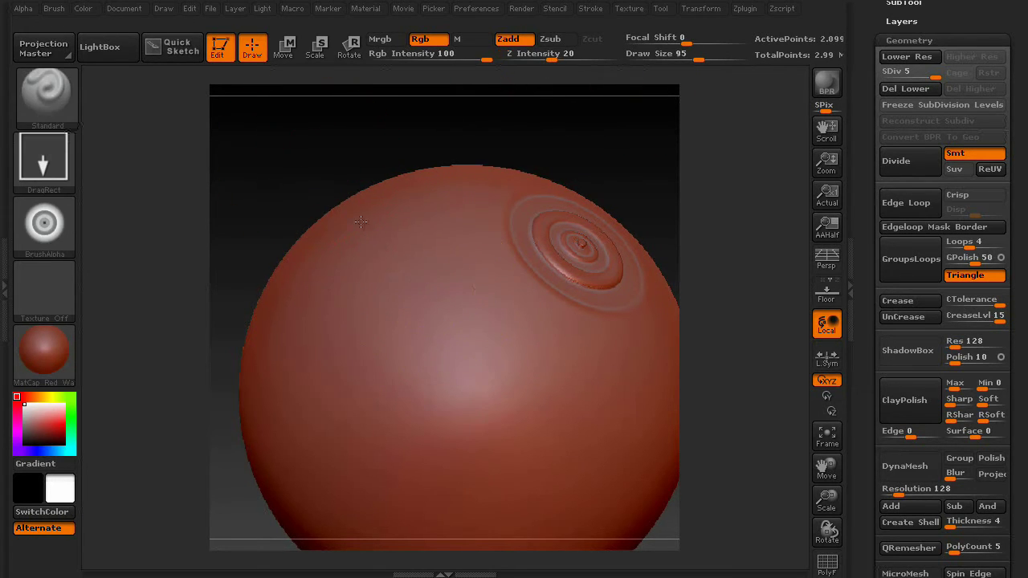
{"action": "left_click_drag", "start_coordinate": [310, 168], "coordinate": [366, 238]}
{"action": "left_click_drag", "start_coordinate": [611, 432], "coordinate": [706, 402]}
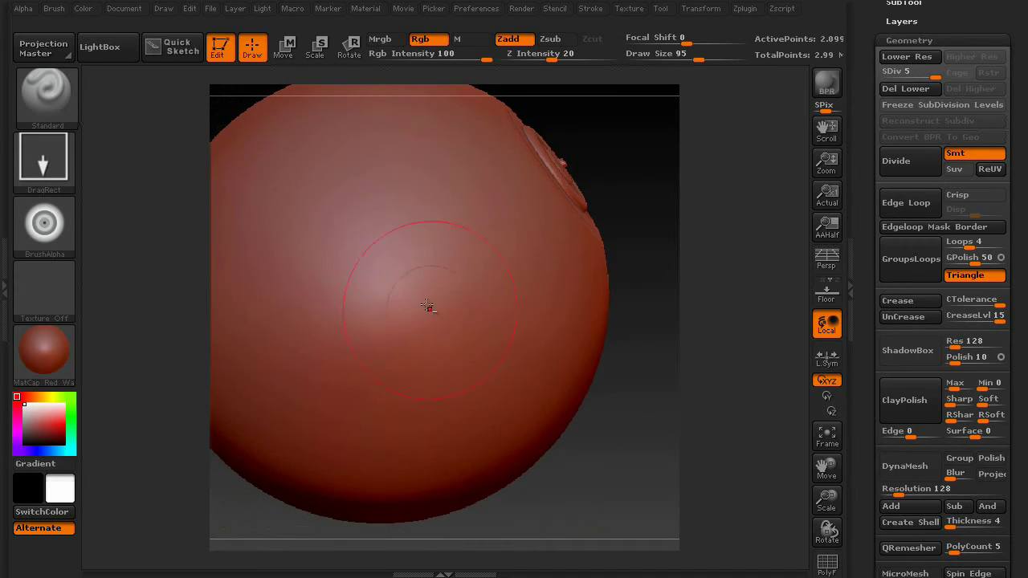
{"action": "left_click_drag", "start_coordinate": [401, 266], "coordinate": [449, 315]}
{"action": "key", "text": "ctrl"}
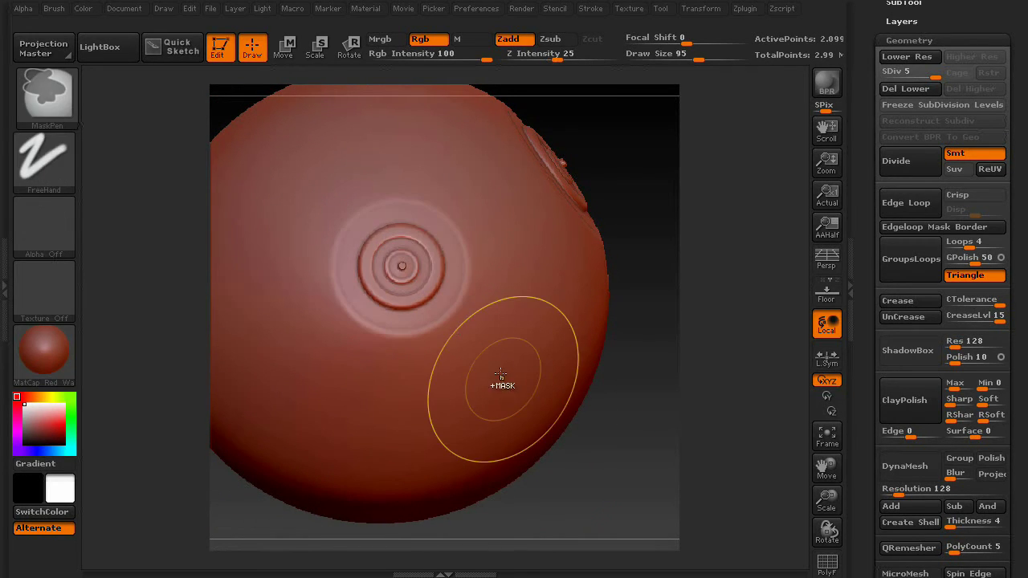
{"action": "key", "text": "ctrl+z"}
{"action": "left_click_drag", "start_coordinate": [390, 248], "coordinate": [524, 399]}
{"action": "left_click_drag", "start_coordinate": [622, 456], "coordinate": [619, 321]}
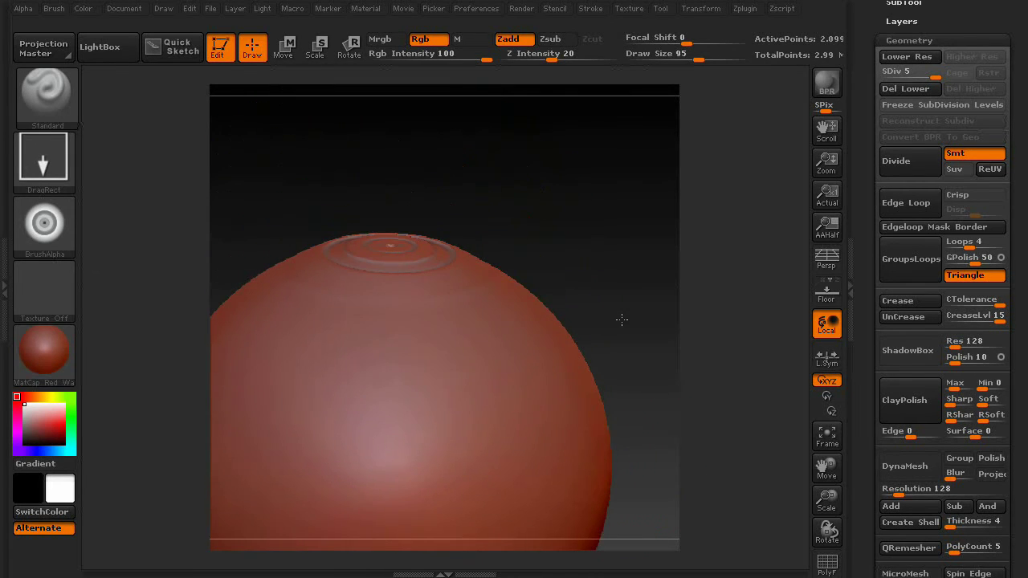
{"action": "key", "text": "ctrl"}
Set Z Intensity to 35, frame the sphere, and stamp the BrushAlpha rings onto its front
{"action": "left_click_drag", "start_coordinate": [549, 56], "coordinate": [560, 55]}
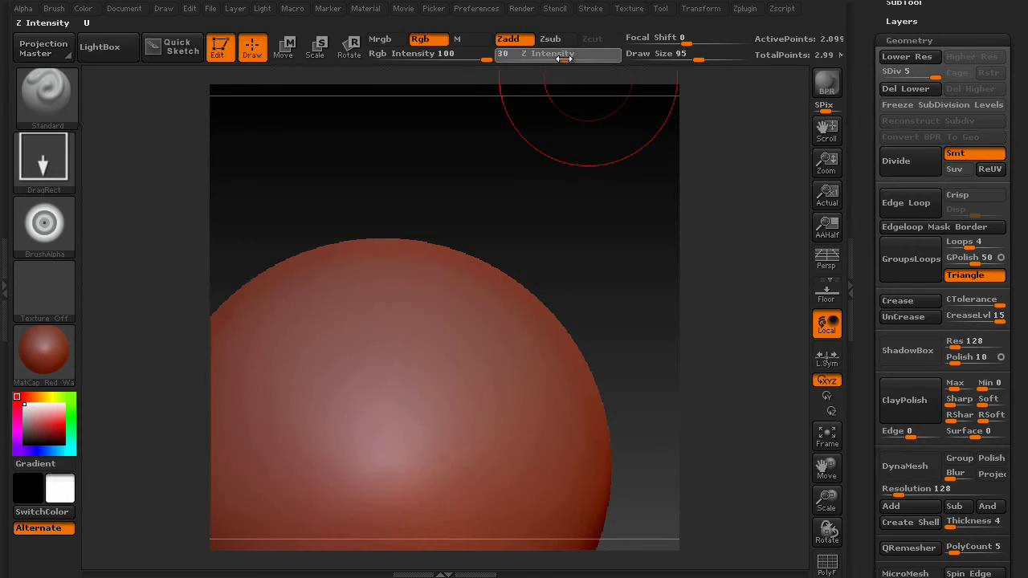
{"action": "left_click_drag", "start_coordinate": [569, 58], "coordinate": [568, 58]}
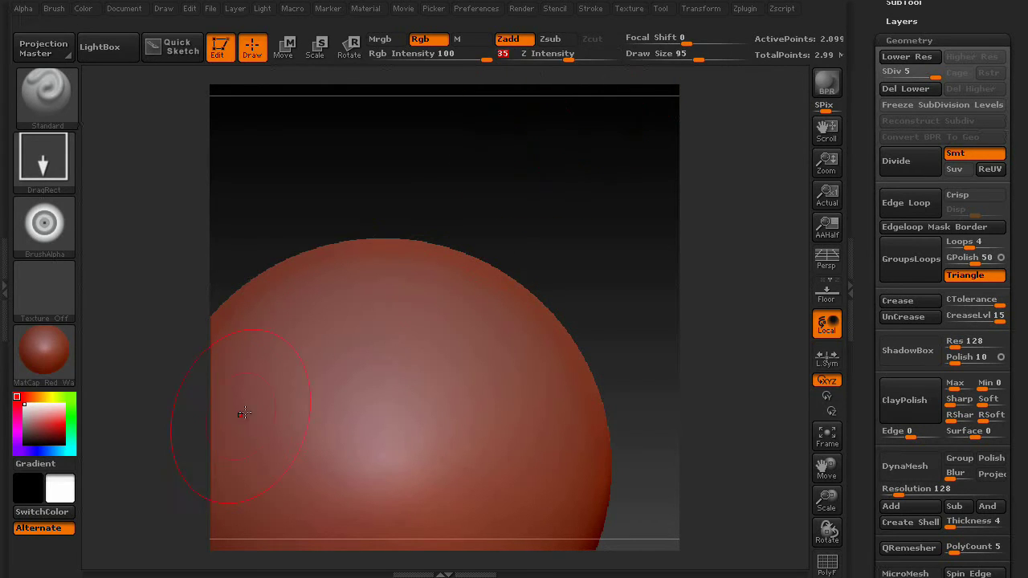
{"action": "key", "text": "f"}
{"action": "mouse_move", "coordinate": [430, 327]}
{"action": "left_mouse_down"}
{"action": "mouse_move", "coordinate": [533, 440]}
{"action": "mouse_move", "coordinate": [567, 454]}
{"action": "left_mouse_up"}
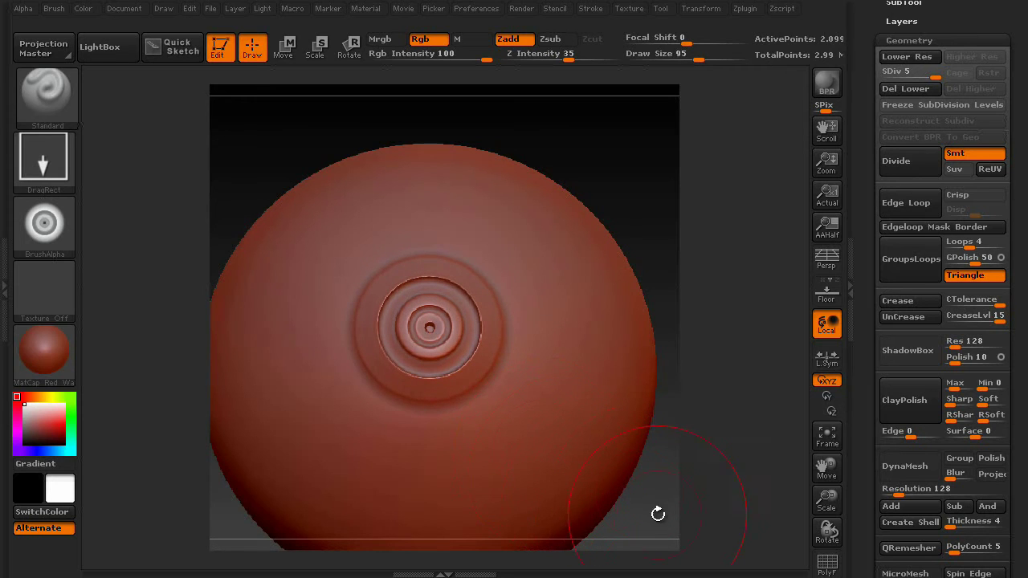
{"action": "left_click_drag", "start_coordinate": [657, 514], "coordinate": [671, 489]}
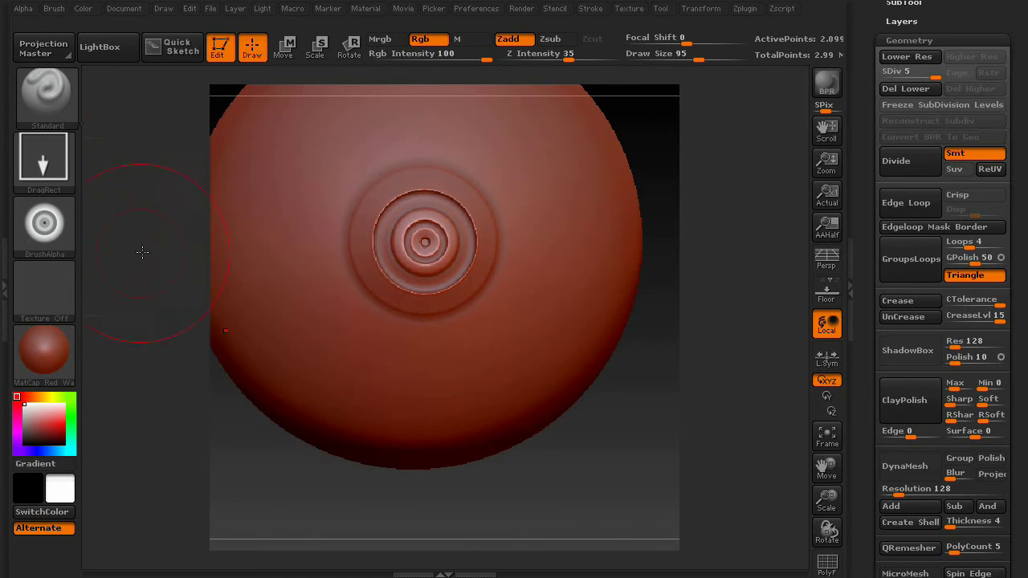
Save the current ring brush as a brush preset named mech_01 in the BrushPresets folder
{"action": "left_click", "coordinate": [37, 104]}
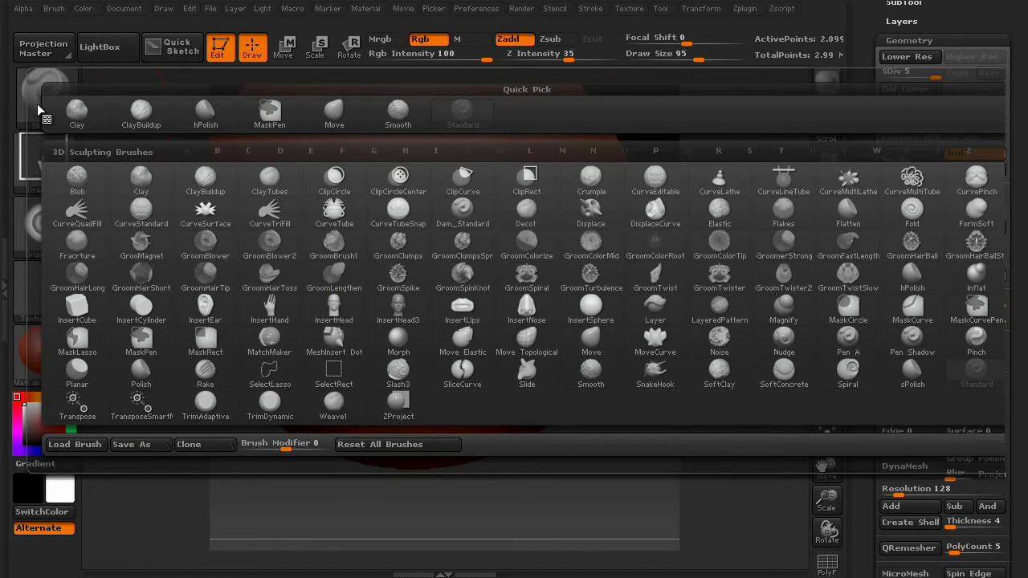
{"action": "left_click", "coordinate": [132, 444]}
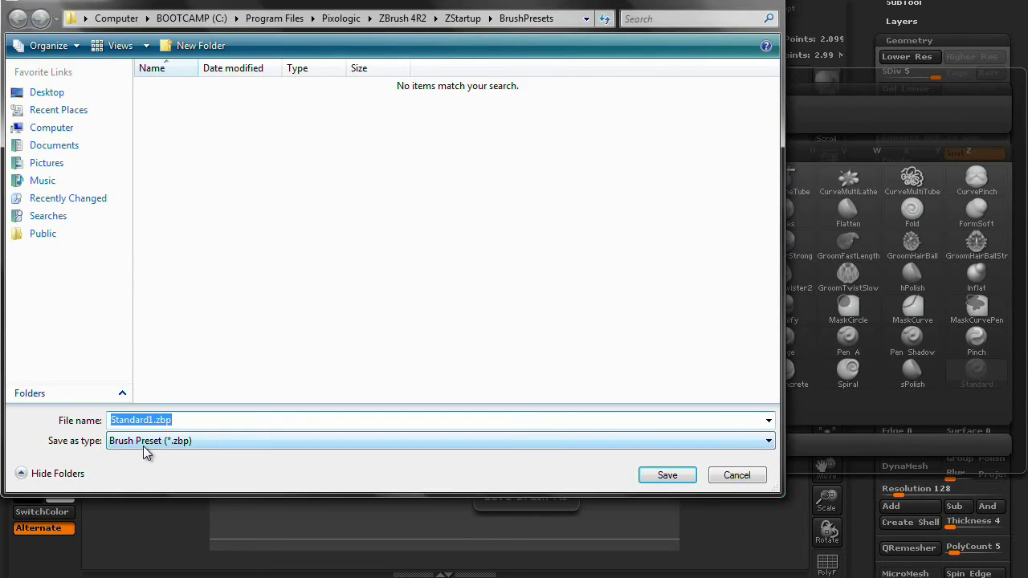
{"action": "type", "text": "mech_01"}
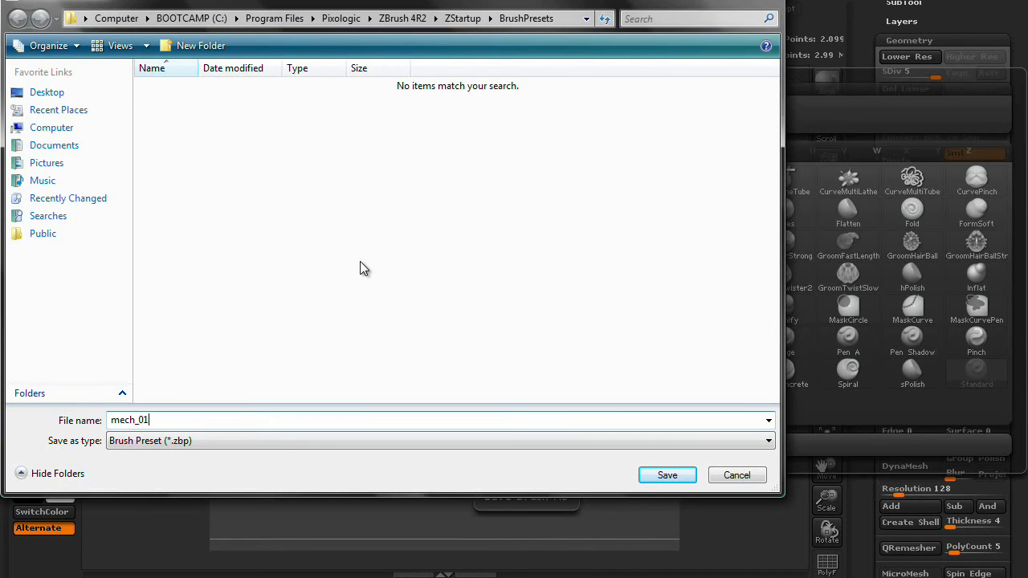
{"action": "key", "text": "Return"}
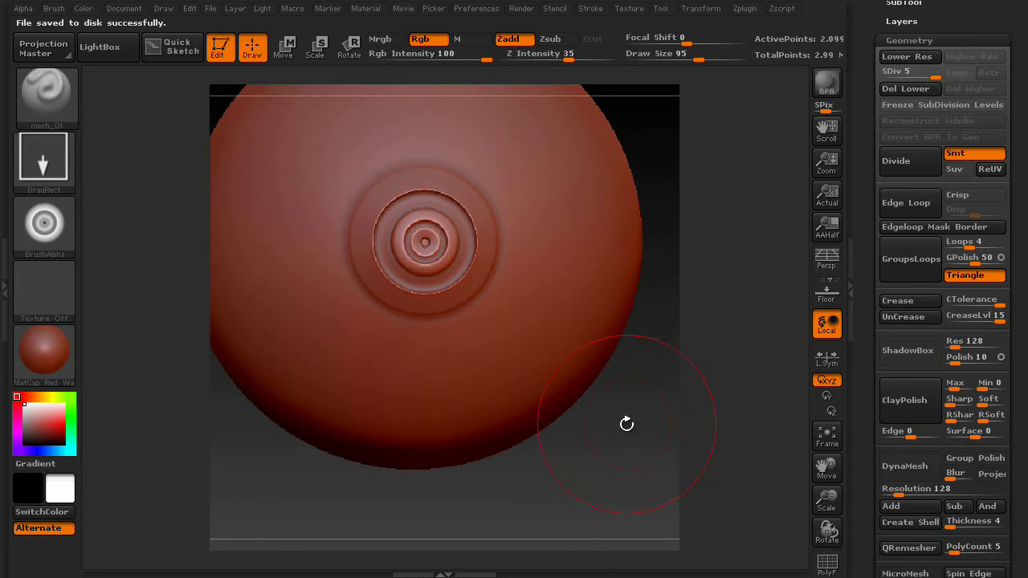
Load the mech_01.ZBP brush preset from the BrushPresets folder and face the ring stamp on the sphere
{"action": "left_click", "coordinate": [61, 104]}
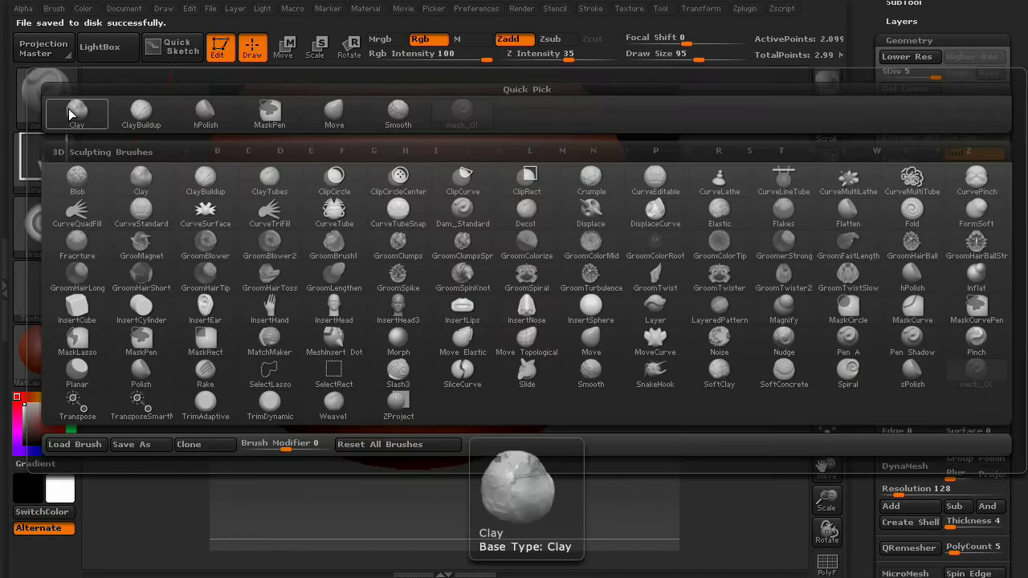
{"action": "left_click", "coordinate": [74, 444]}
{"action": "left_click", "coordinate": [183, 85]}
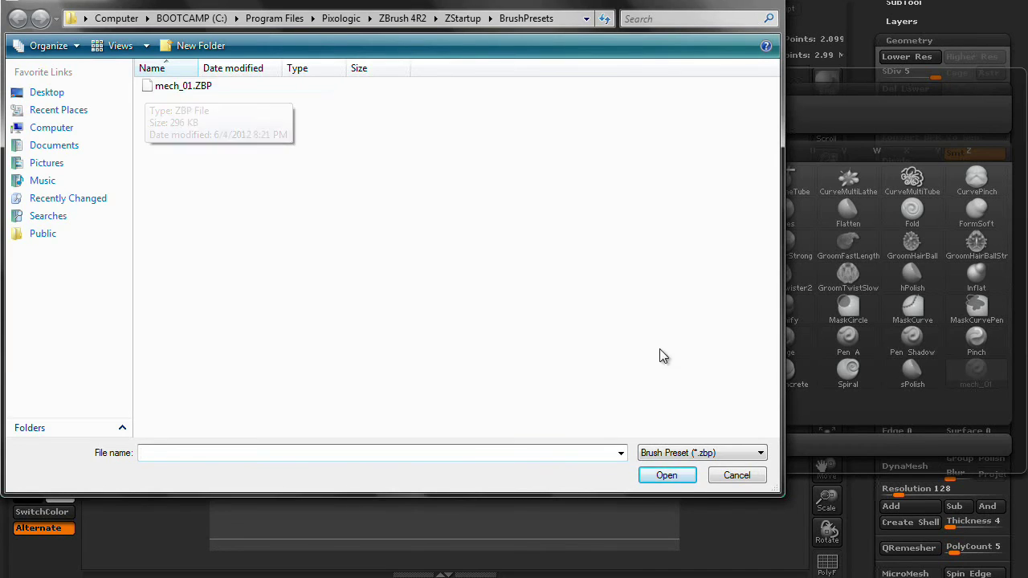
{"action": "left_click", "coordinate": [666, 474]}
{"action": "left_click_drag", "start_coordinate": [643, 472], "coordinate": [672, 390]}
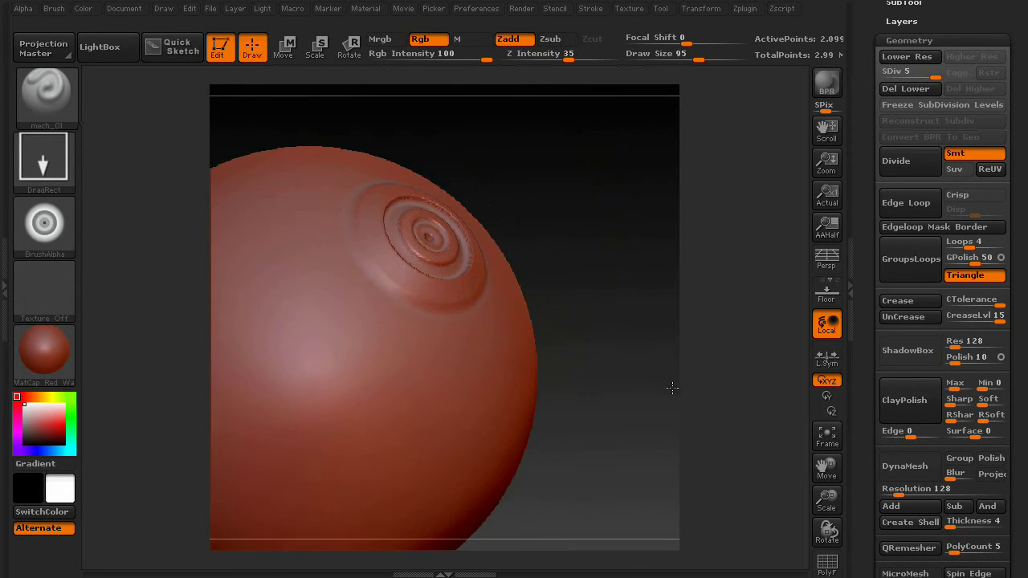
{"action": "left_click_drag", "start_coordinate": [607, 238], "coordinate": [579, 297]}
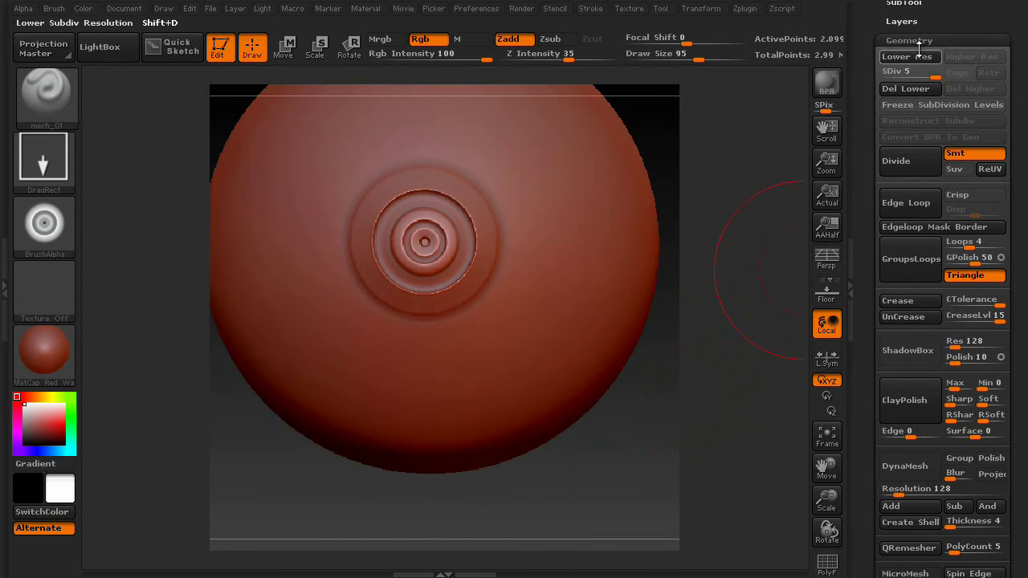
Preview the current BrushAlpha, try a stamp on the sphere's upper area above the existing rings, and undo it
{"action": "left_click_drag", "start_coordinate": [865, 25], "coordinate": [868, 356]}
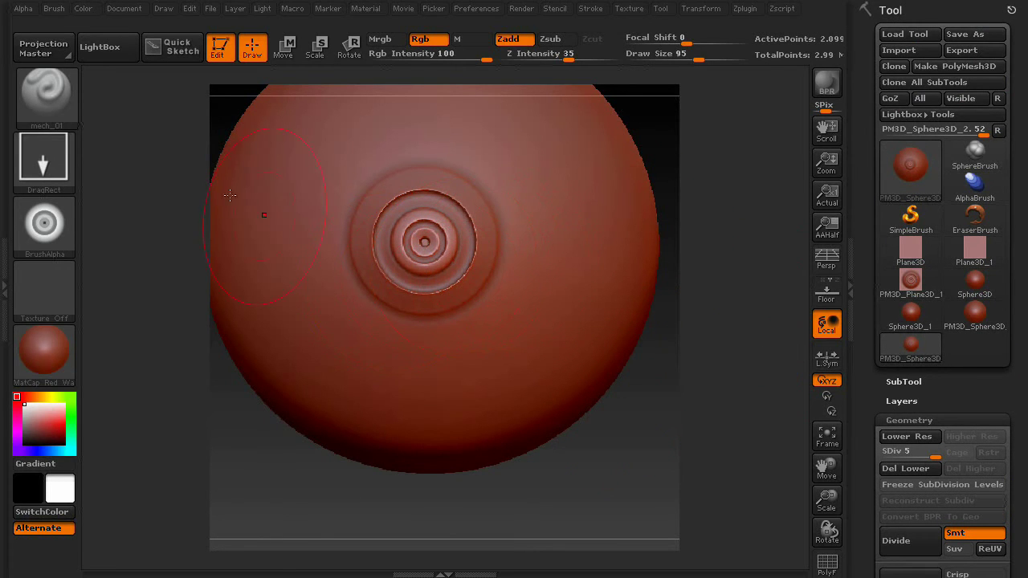
{"action": "mouse_move", "coordinate": [41, 223]}
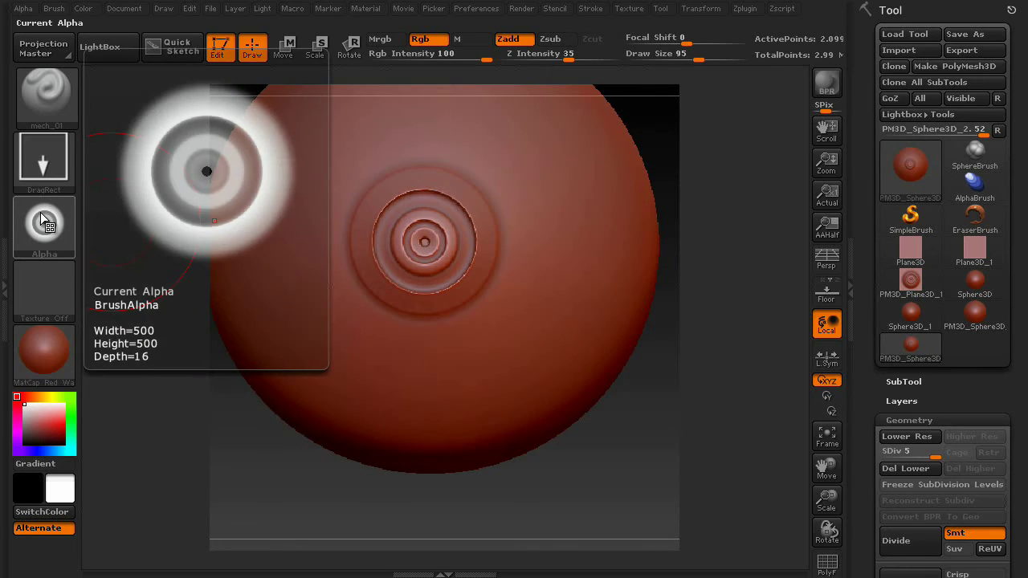
{"action": "left_click_drag", "start_coordinate": [305, 171], "coordinate": [347, 129]}
{"action": "key", "text": "ctrl+z"}
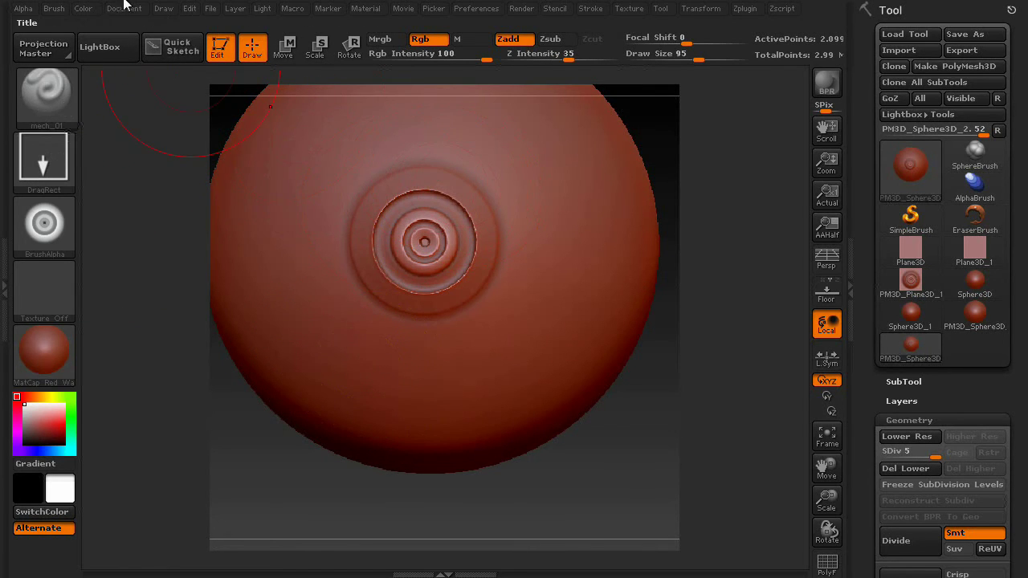
Dock the Alpha palette in the side tray and set the BrushAlpha's MidValue to 56
{"action": "left_click", "coordinate": [24, 8]}
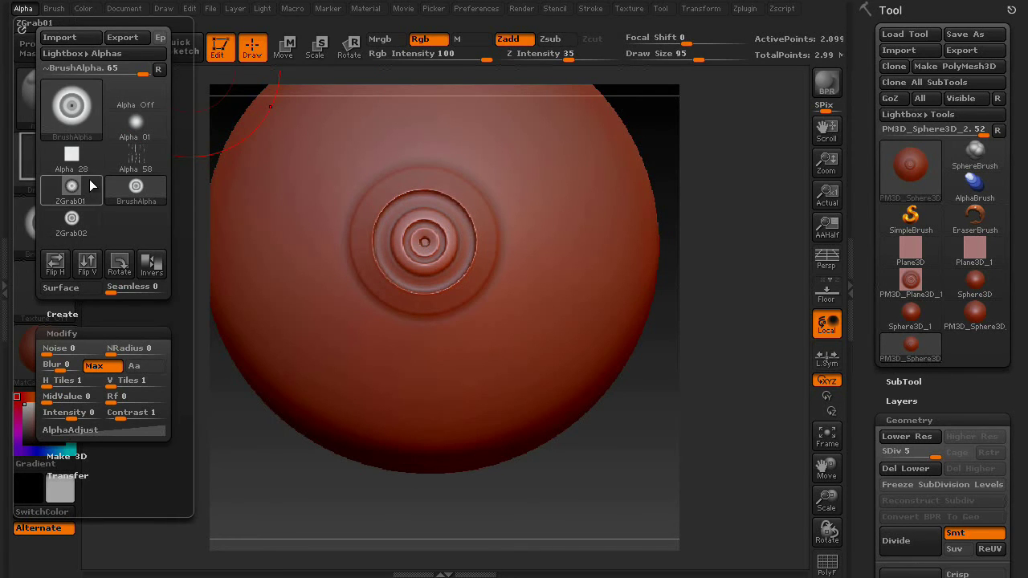
{"action": "left_click", "coordinate": [21, 30]}
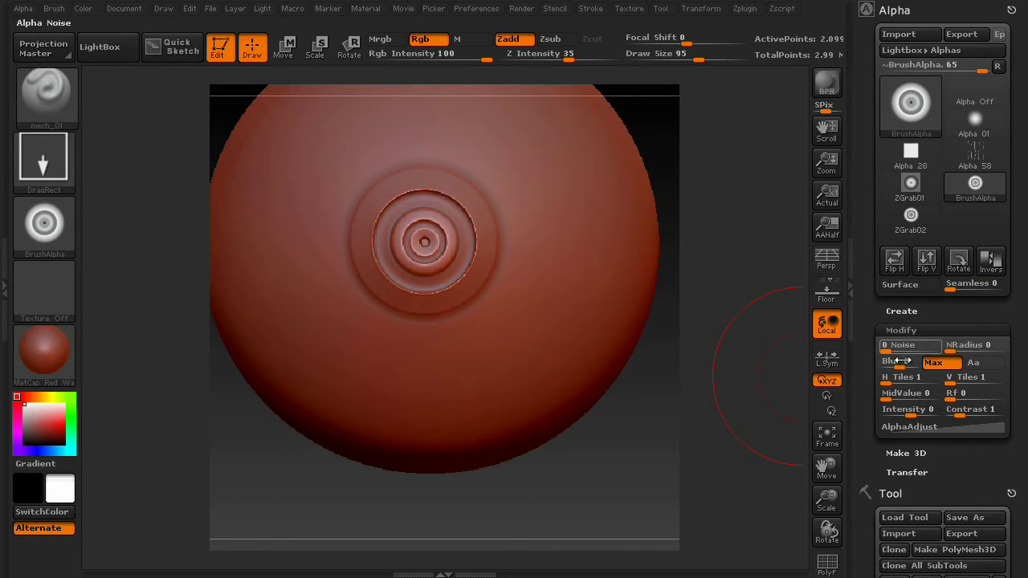
{"action": "left_click_drag", "start_coordinate": [864, 419], "coordinate": [913, 370]}
Stamp large rings onto a blank area of the sphere beside the first stamp, using the MidValue 56 alpha
{"action": "left_click_drag", "start_coordinate": [401, 501], "coordinate": [452, 487], "text": "alt"}
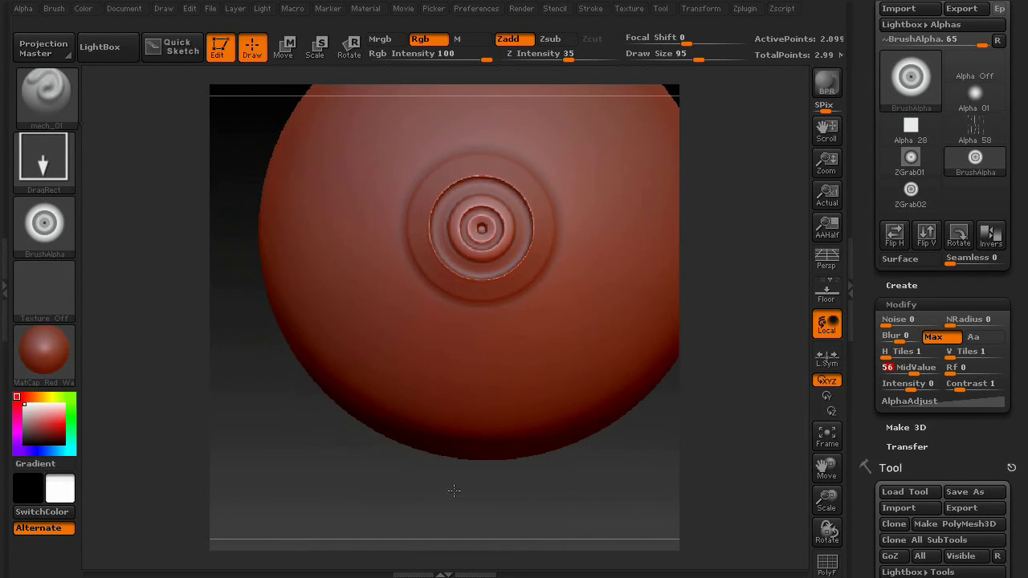
{"action": "left_click_drag", "start_coordinate": [353, 486], "coordinate": [475, 482]}
{"action": "left_click_drag", "start_coordinate": [406, 403], "coordinate": [631, 516]}
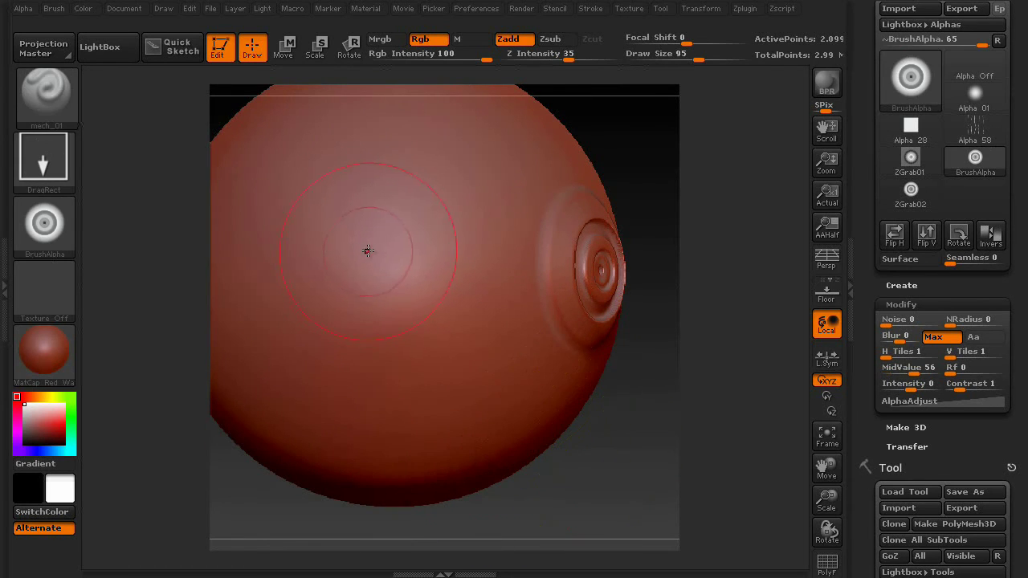
{"action": "left_click_drag", "start_coordinate": [371, 251], "coordinate": [418, 415]}
{"action": "mouse_move", "coordinate": [627, 481]}
{"action": "left_mouse_down"}
{"action": "mouse_move", "coordinate": [644, 355]}
{"action": "mouse_move", "coordinate": [645, 475]}
{"action": "mouse_move", "coordinate": [616, 484]}
{"action": "left_mouse_up"}
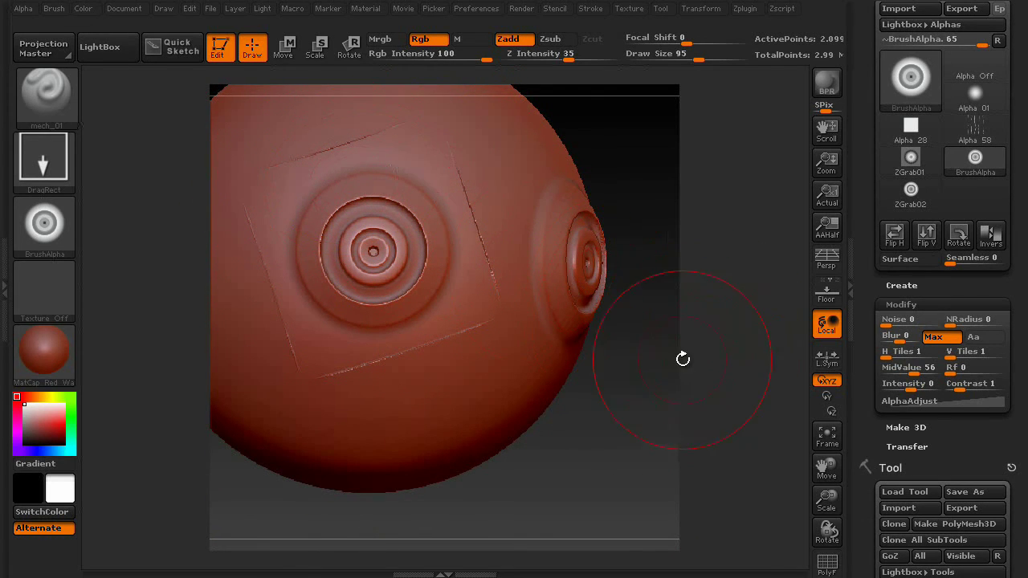
Set the alpha's MidValue to 23, stamp rings onto the next blank area of the sphere, and inspect the relief
{"action": "left_click_drag", "start_coordinate": [915, 372], "coordinate": [894, 371]}
{"action": "left_click_drag", "start_coordinate": [606, 479], "coordinate": [329, 393]}
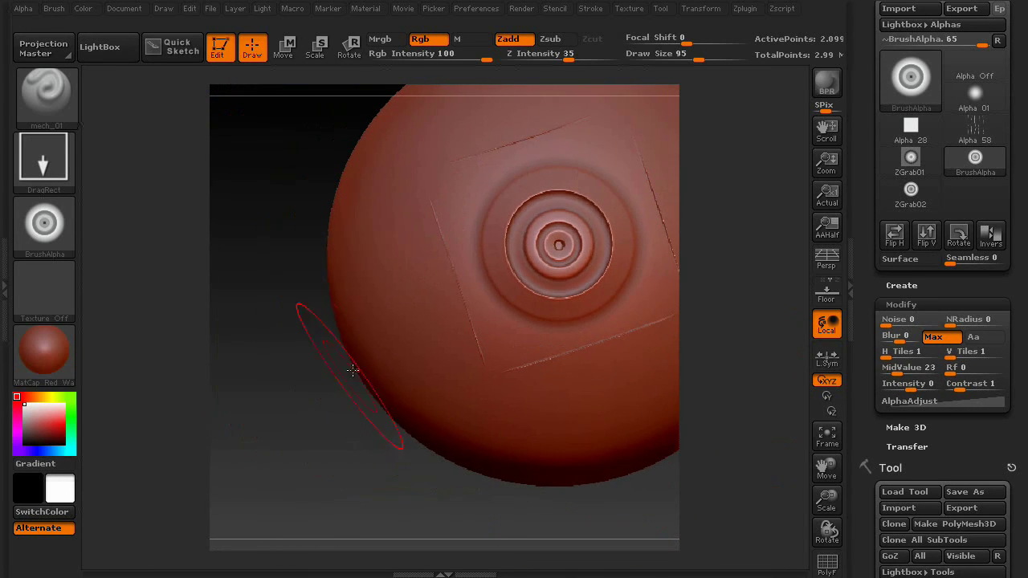
{"action": "left_click_drag", "start_coordinate": [378, 449], "coordinate": [577, 497]}
{"action": "left_click_drag", "start_coordinate": [411, 246], "coordinate": [422, 245]}
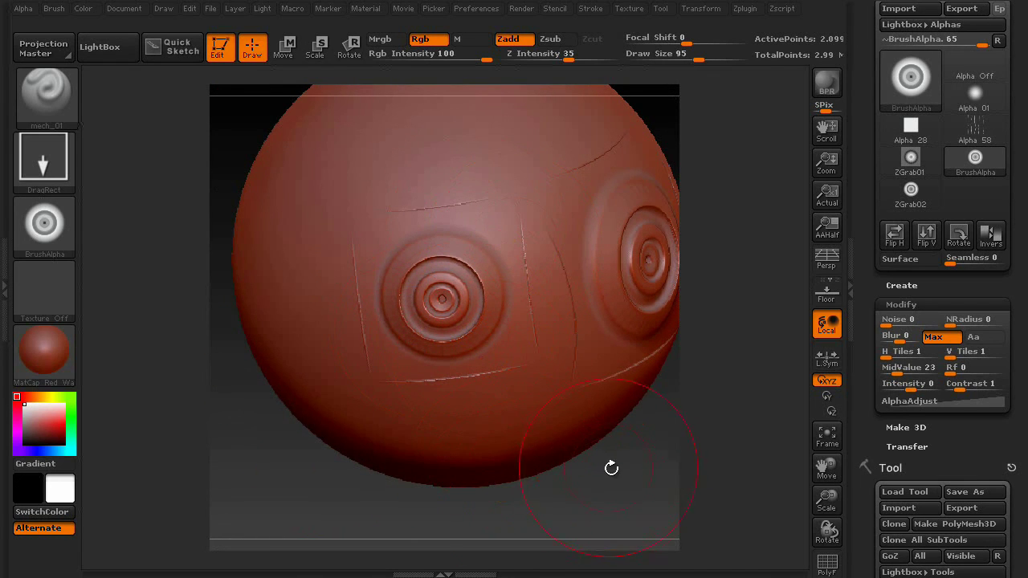
{"action": "left_click_drag", "start_coordinate": [610, 466], "coordinate": [573, 411]}
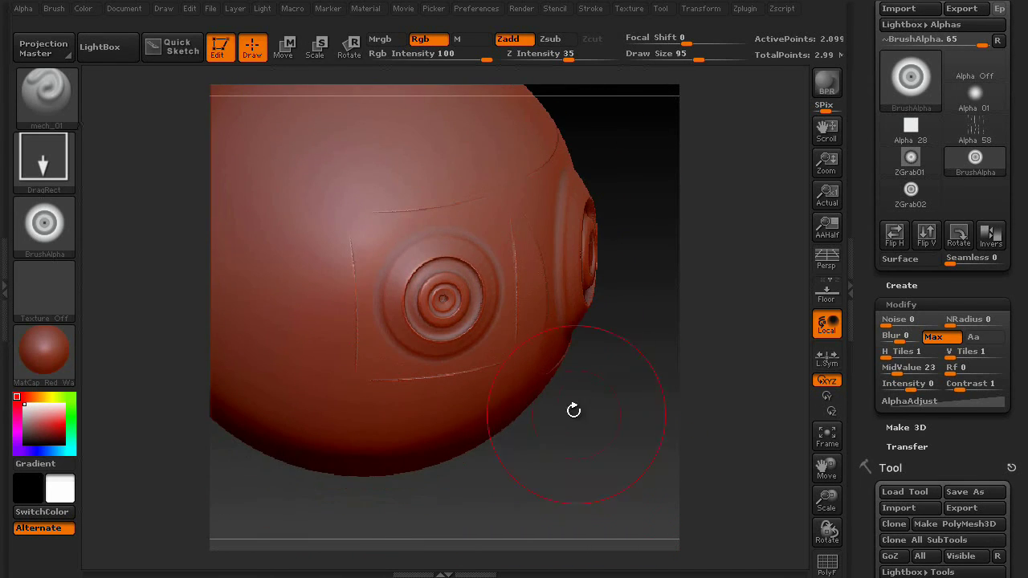
Set the alpha's MidValue to 0 and stamp another set of rings onto a blank area of the sphere
{"action": "left_click", "coordinate": [895, 370]}
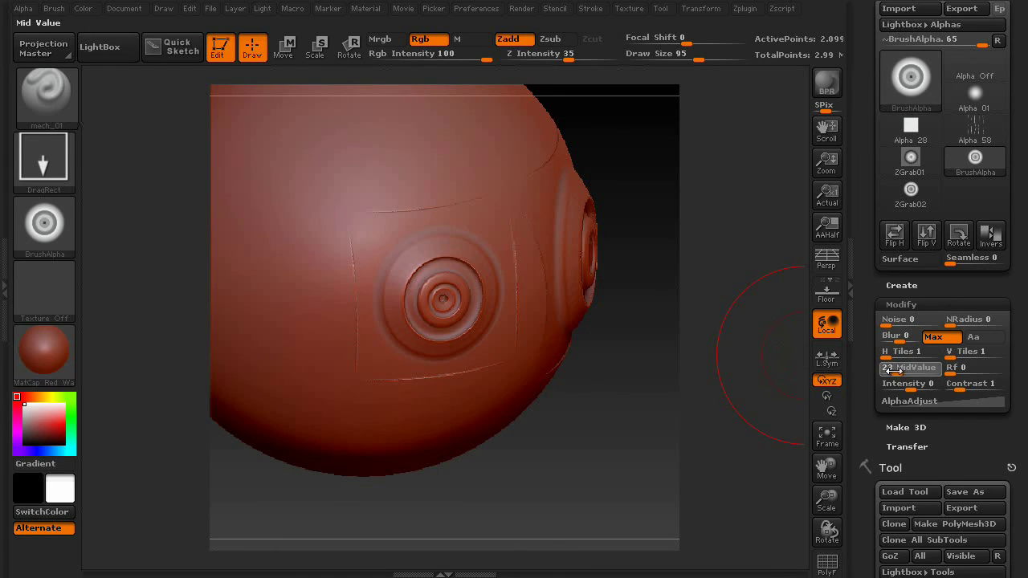
{"action": "type", "text": "0"}
{"action": "left_click_drag", "start_coordinate": [502, 499], "coordinate": [618, 495], "text": "alt"}
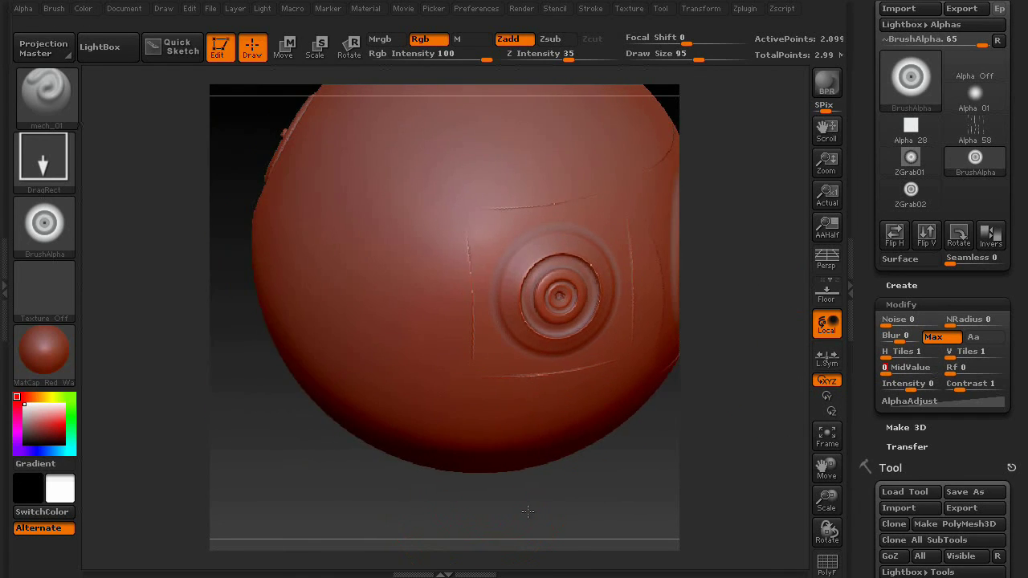
{"action": "left_click_drag", "start_coordinate": [279, 494], "coordinate": [314, 495]}
{"action": "left_click_drag", "start_coordinate": [347, 197], "coordinate": [358, 356]}
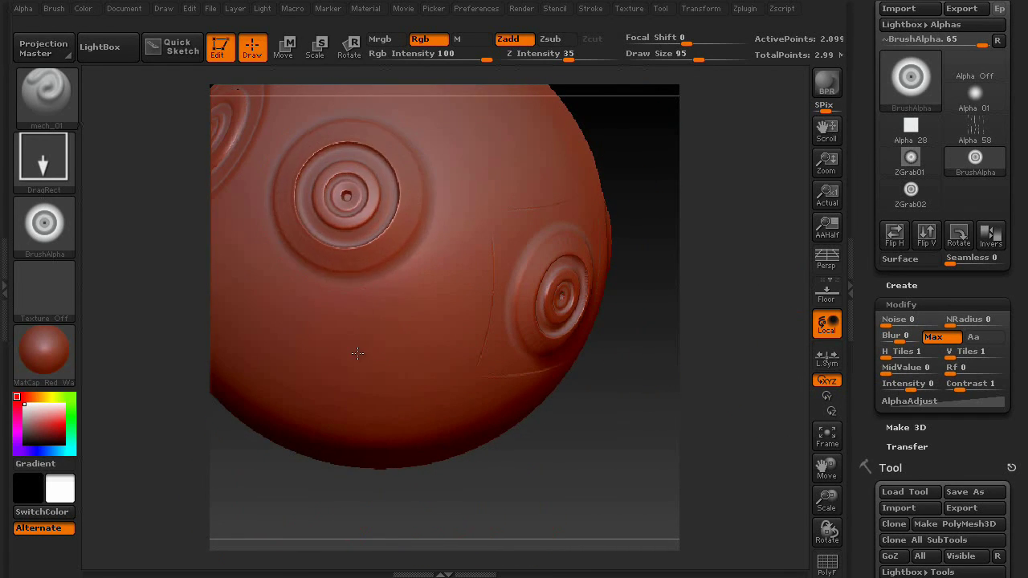
Compare the ring stamps from several sides of the sphere and set the alpha's MidValue to 19
{"action": "left_click_drag", "start_coordinate": [647, 222], "coordinate": [399, 273]}
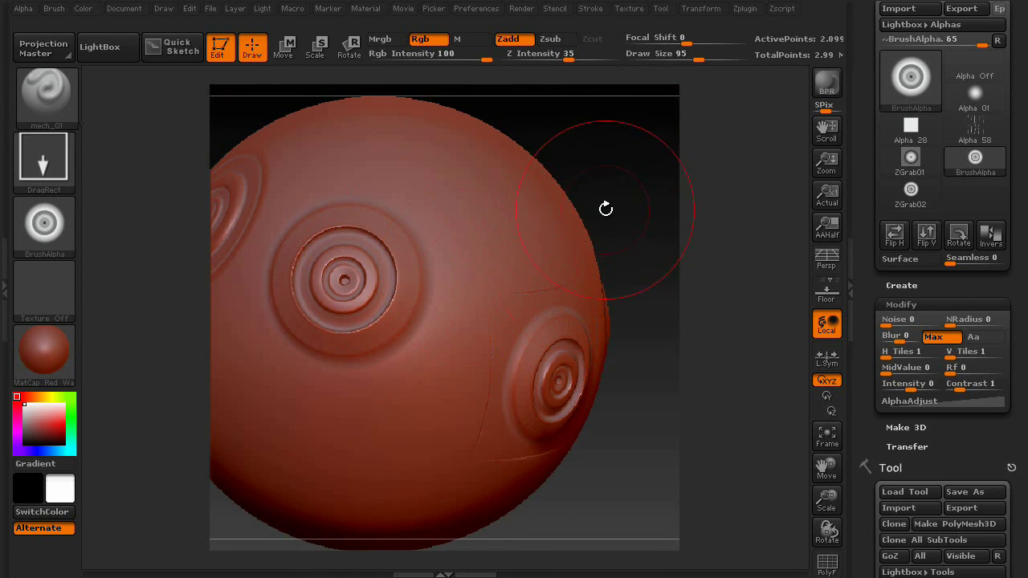
{"action": "left_click_drag", "start_coordinate": [636, 176], "coordinate": [452, 201]}
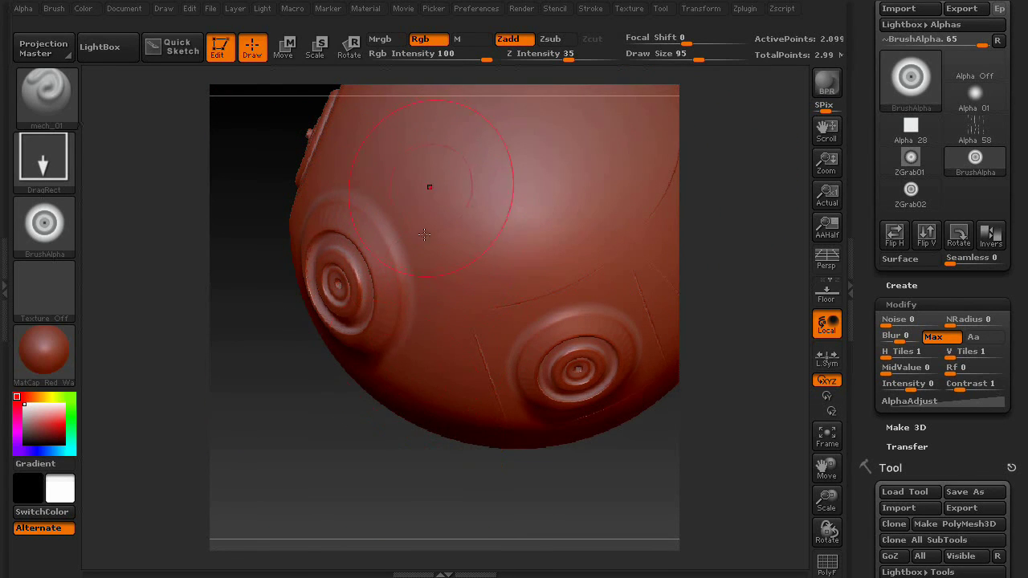
{"action": "left_click_drag", "start_coordinate": [597, 491], "coordinate": [808, 447]}
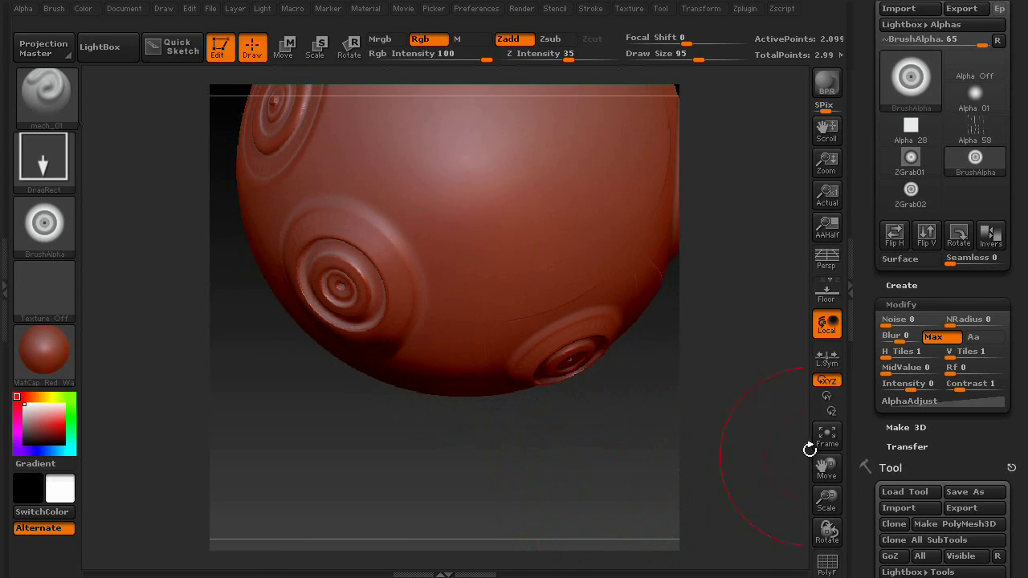
{"action": "left_click_drag", "start_coordinate": [579, 428], "coordinate": [558, 511], "text": "alt"}
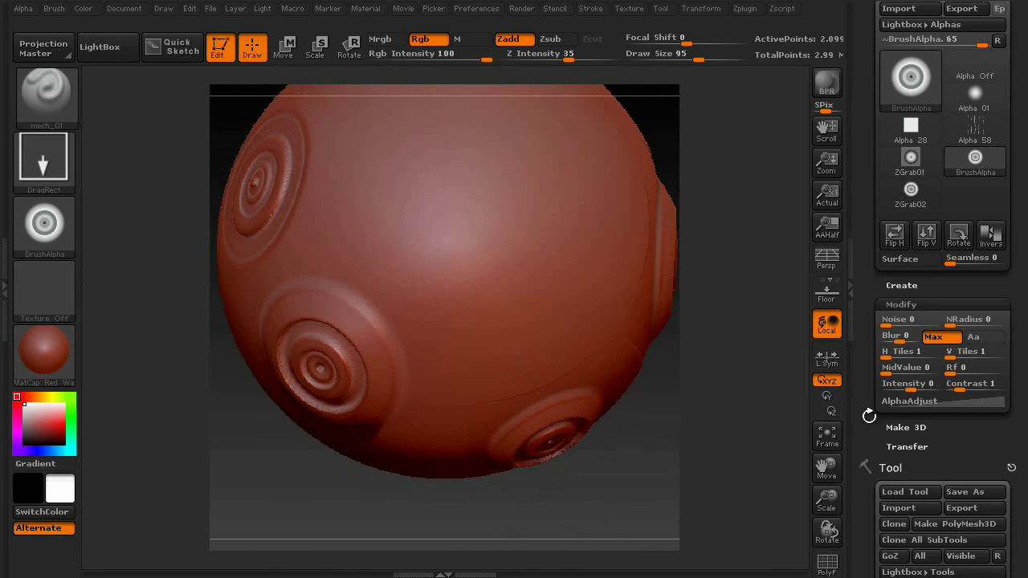
{"action": "left_click", "coordinate": [893, 372]}
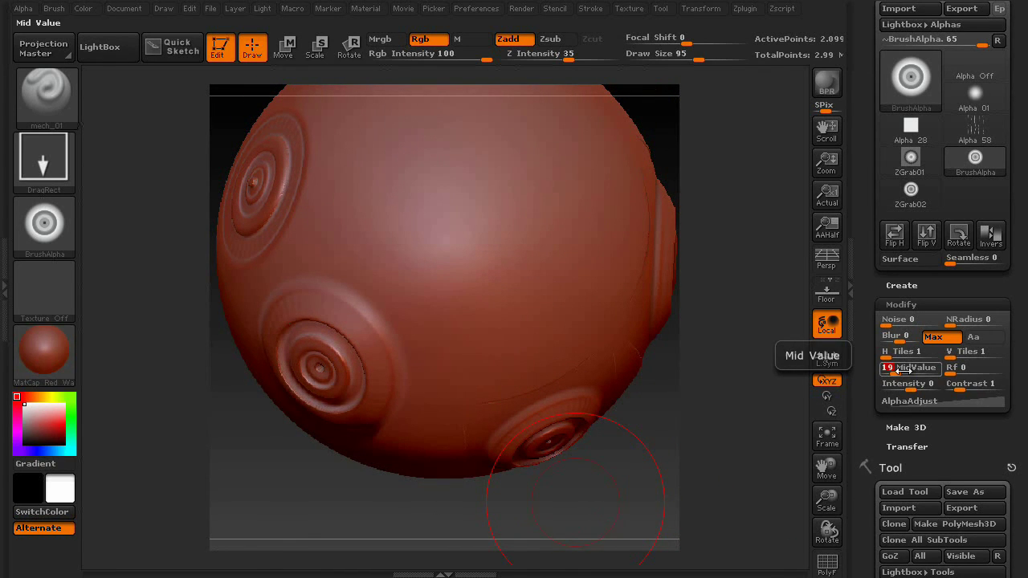